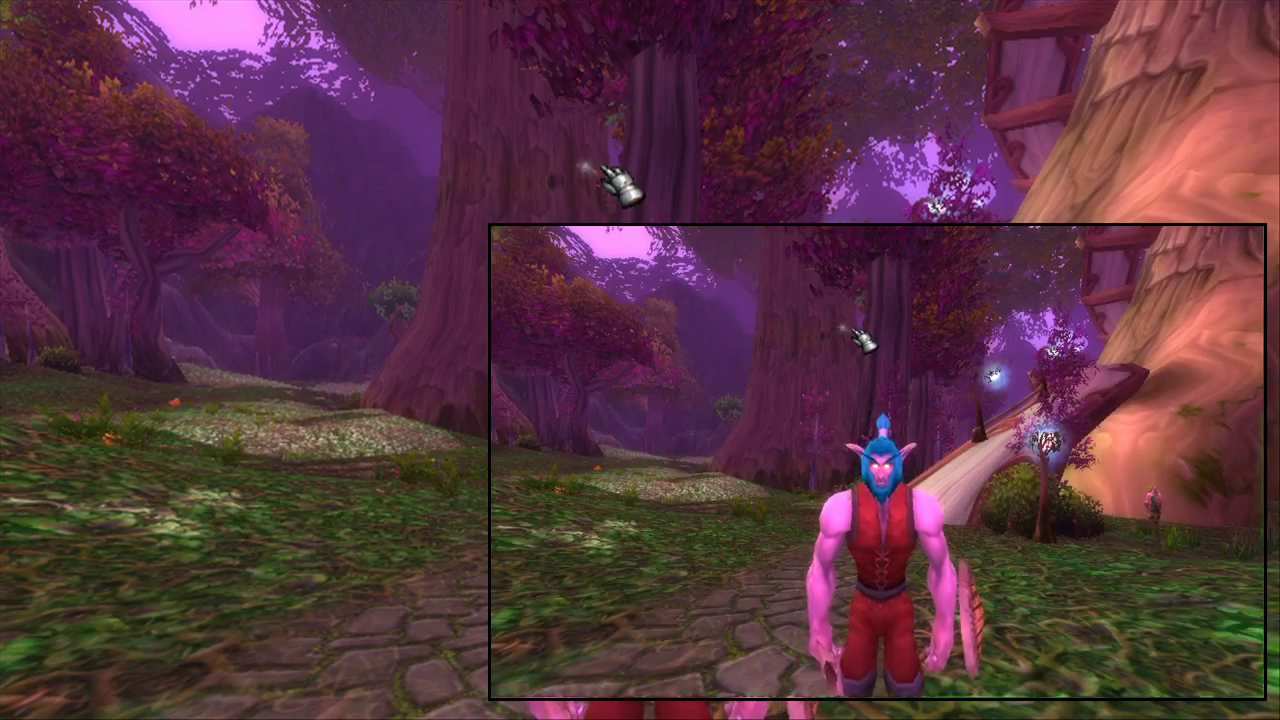
# Look around the night elf character and run him up the wooden ramp.
pyautogui.moveTo(610, 130); pyautogui.dragTo(645, 190, button='right')
pyautogui.press('w')
pyautogui.moveTo(856, 338); pyautogui.dragTo(980, 345, button='right')
pyautogui.moveTo(628, 142); pyautogui.dragTo(690, 142, button='right')
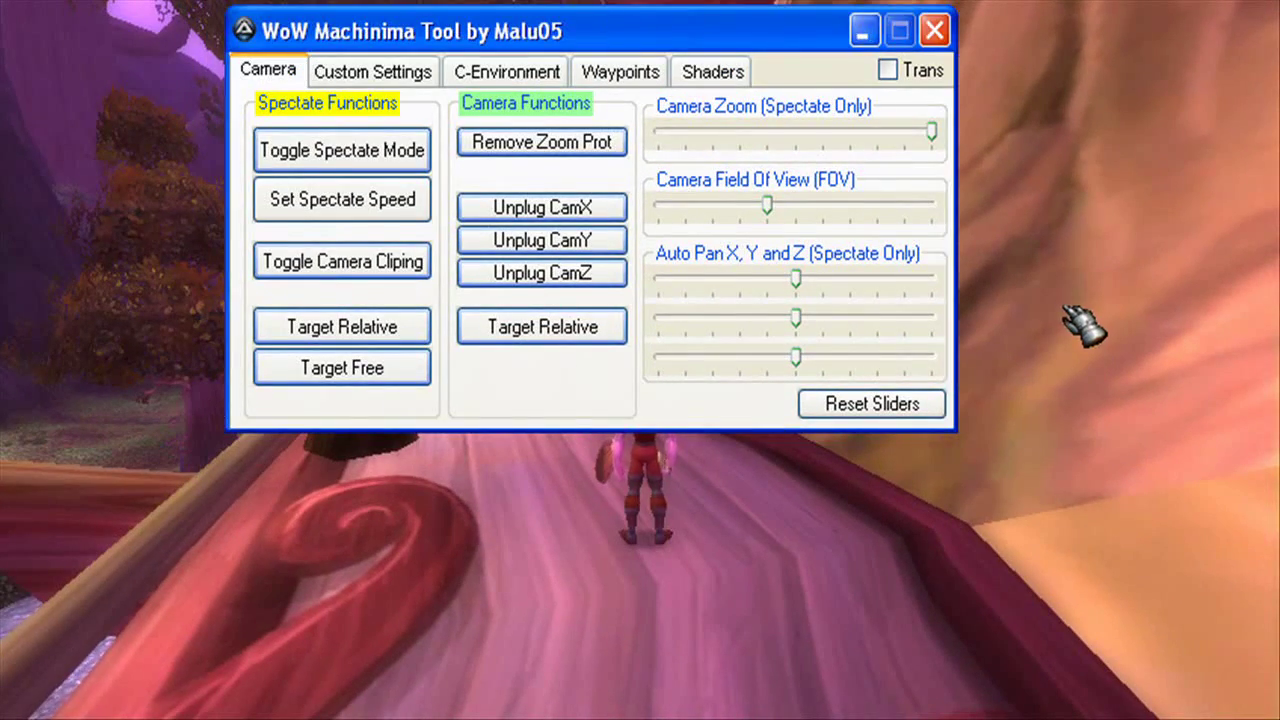
pyautogui.click(1064, 308)
pyautogui.press('w')
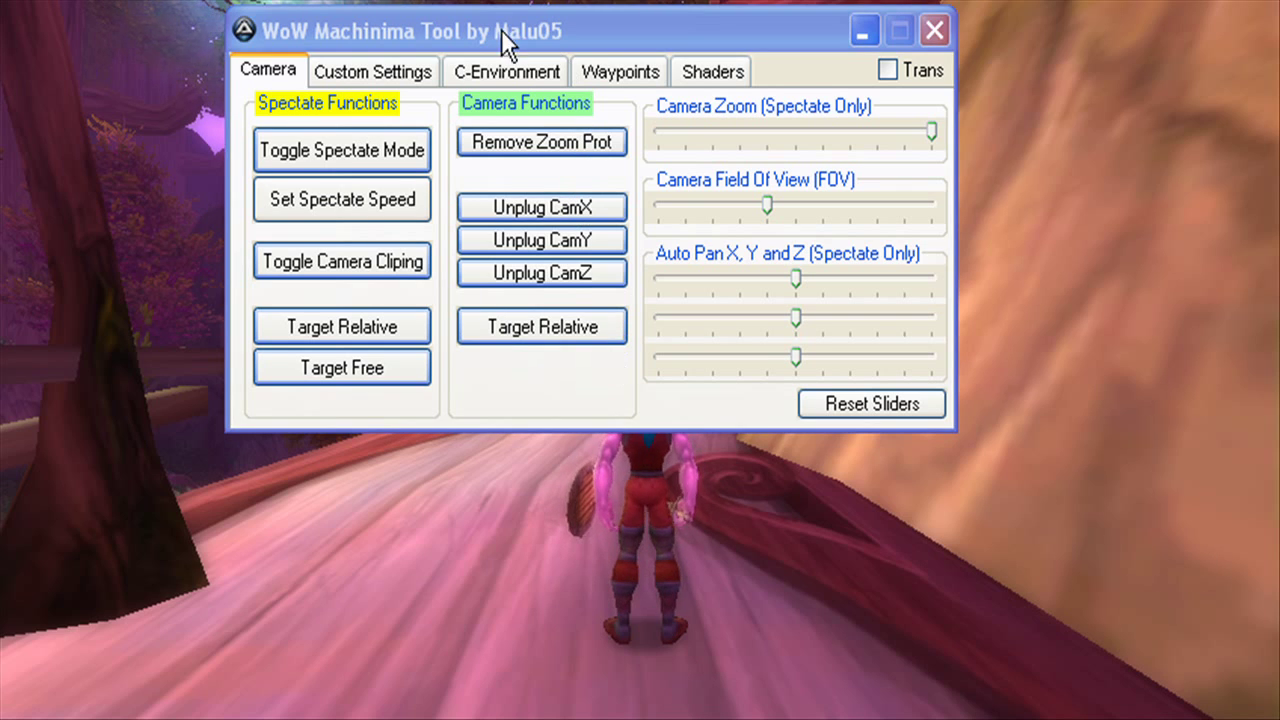
# Move the tool window mostly off screen and turn and run the character along the ramp.
pyautogui.moveTo(501, 29); pyautogui.dragTo(0, 91)
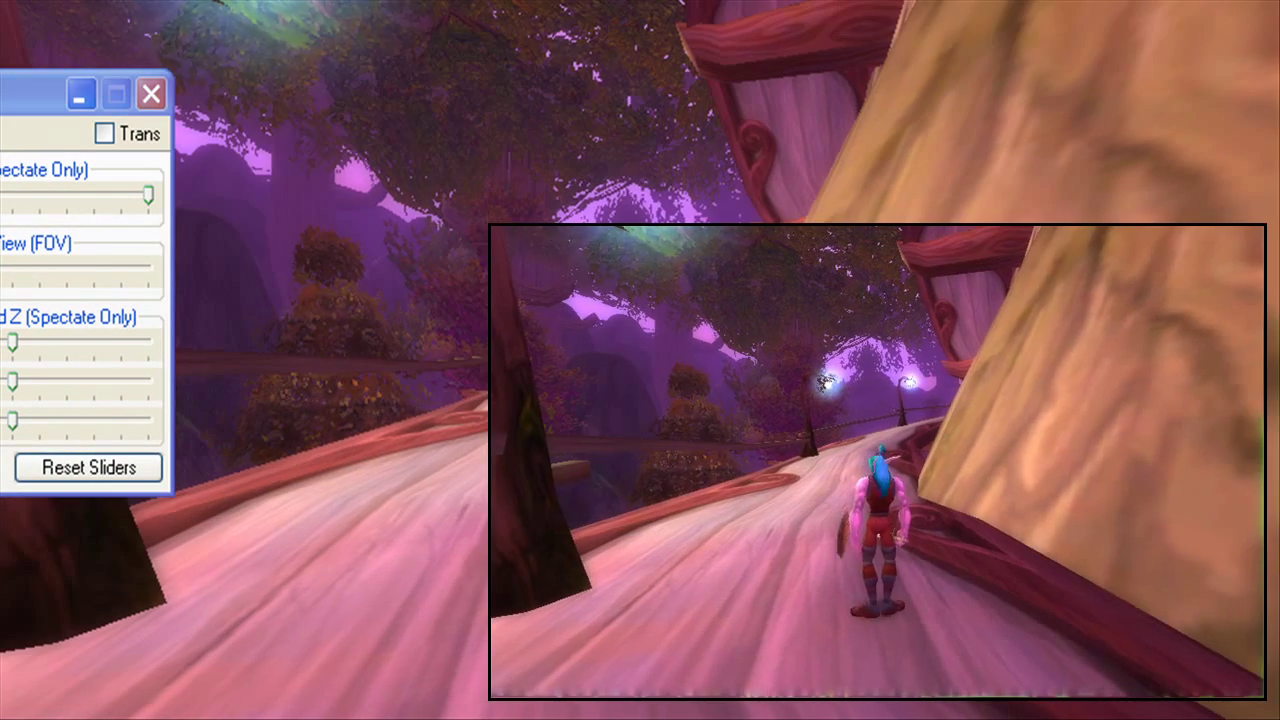
pyautogui.press('a')
pyautogui.press('w')
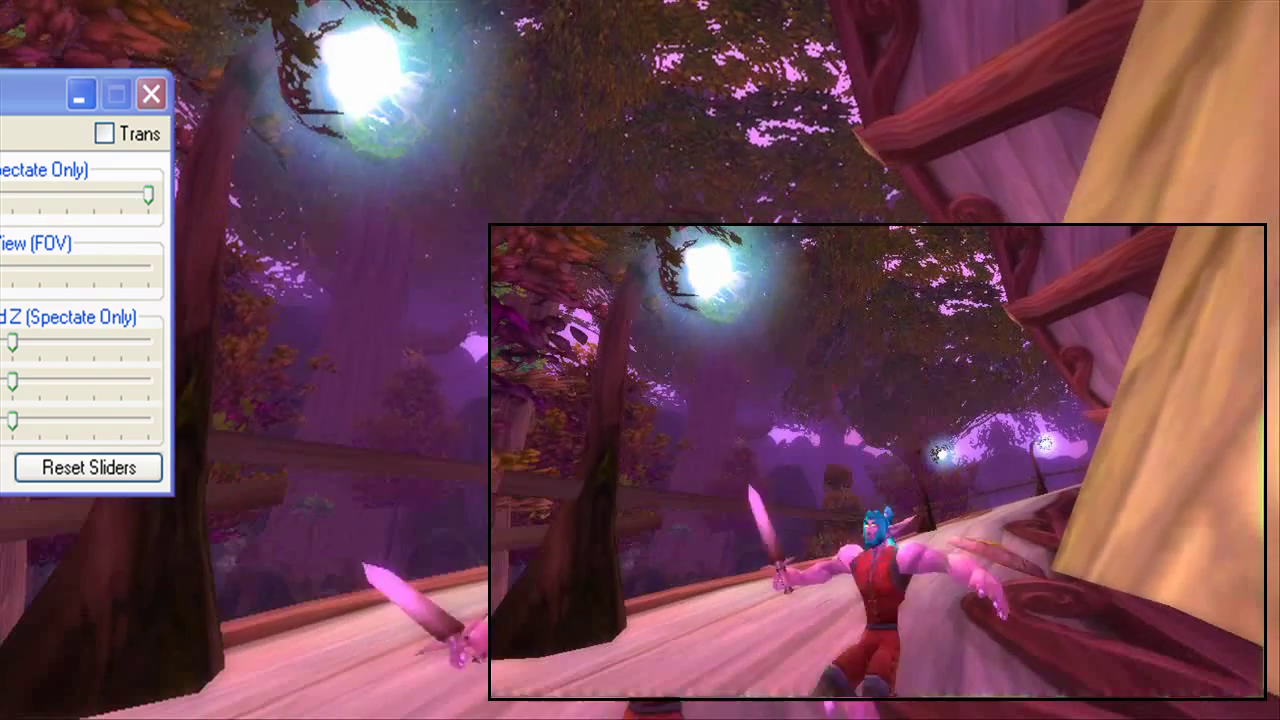
# Unplug the camera's Z axis, clear the tool window from view and make the character jump.
pyautogui.moveTo(0, 95); pyautogui.dragTo(560, 65)
pyautogui.click(437, 313)
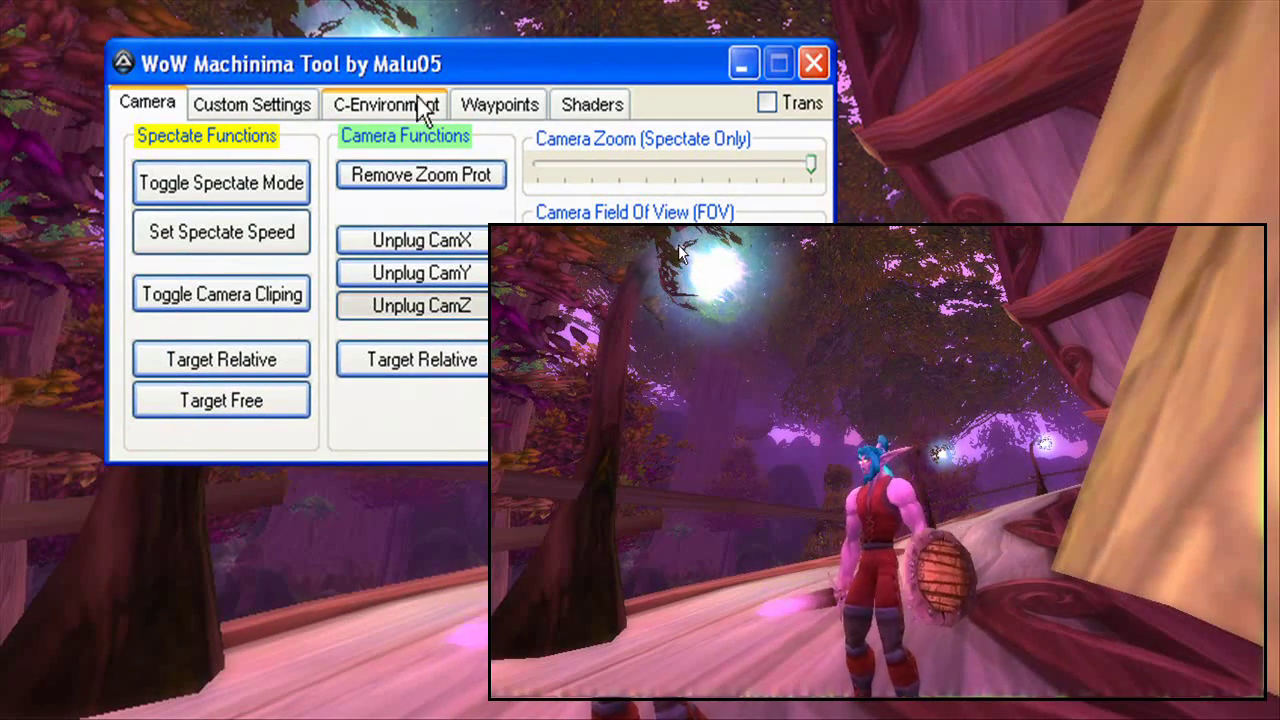
pyautogui.moveTo(404, 69); pyautogui.dragTo(386, 29)
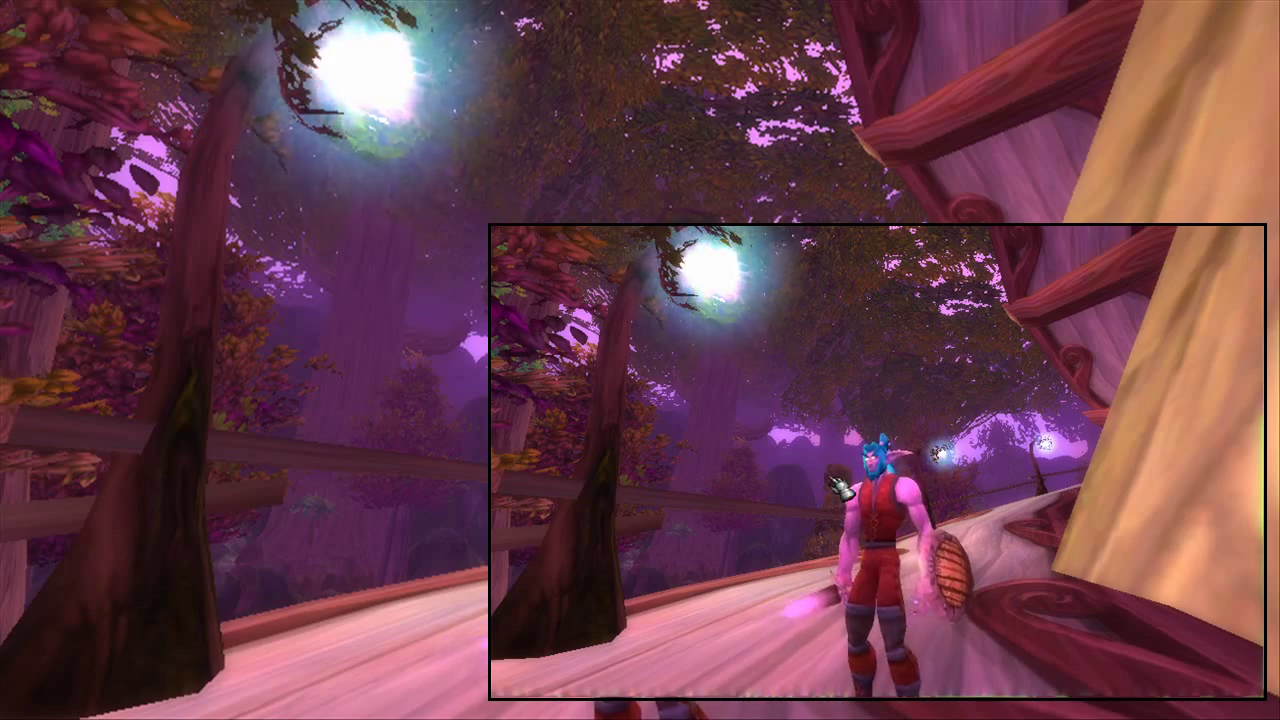
pyautogui.press('space')
pyautogui.press('space')
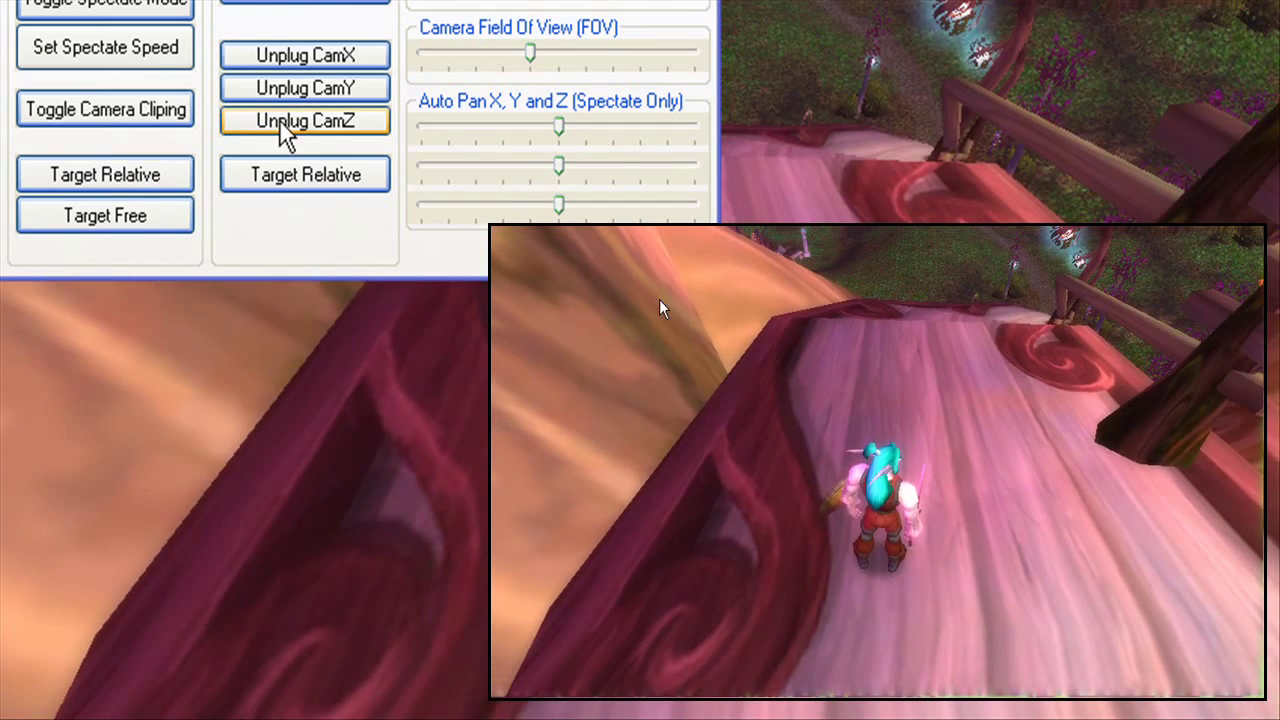
# Plug the camera's Z axis back in and run the character with the camera's X axis unplugged.
pyautogui.click(284, 124)
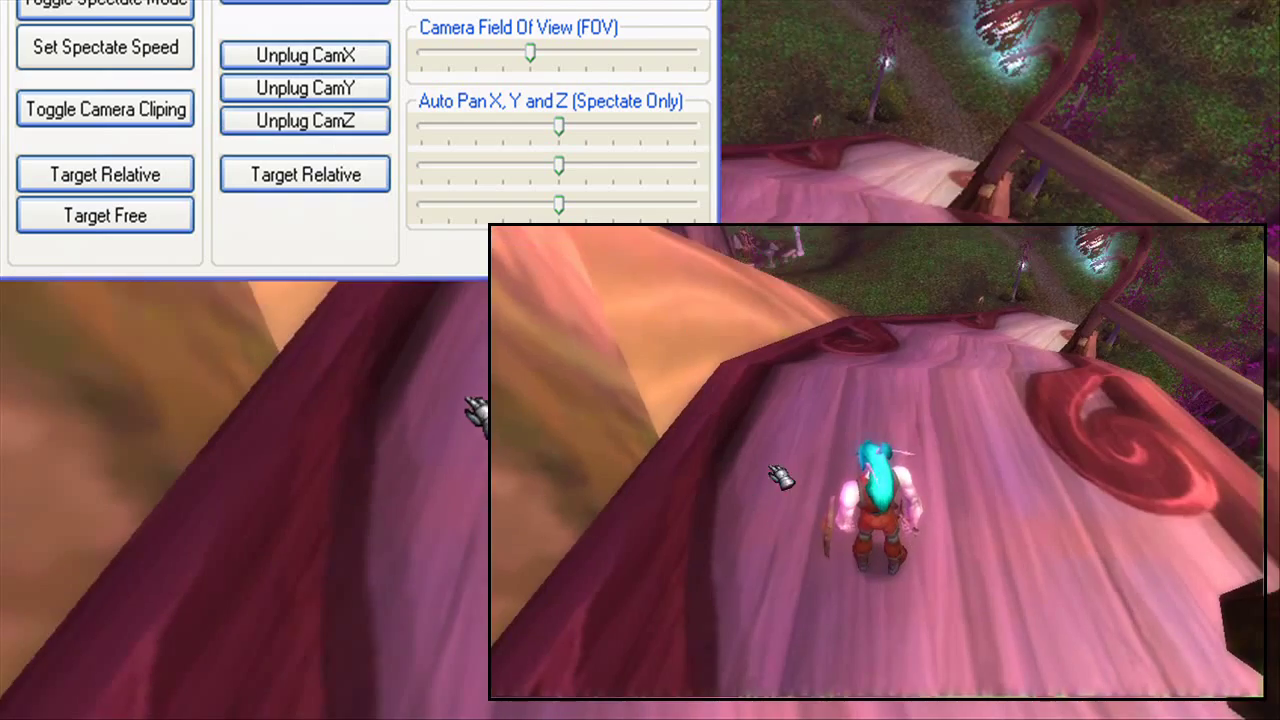
pyautogui.moveTo(376, 350); pyautogui.dragTo(660, 240)
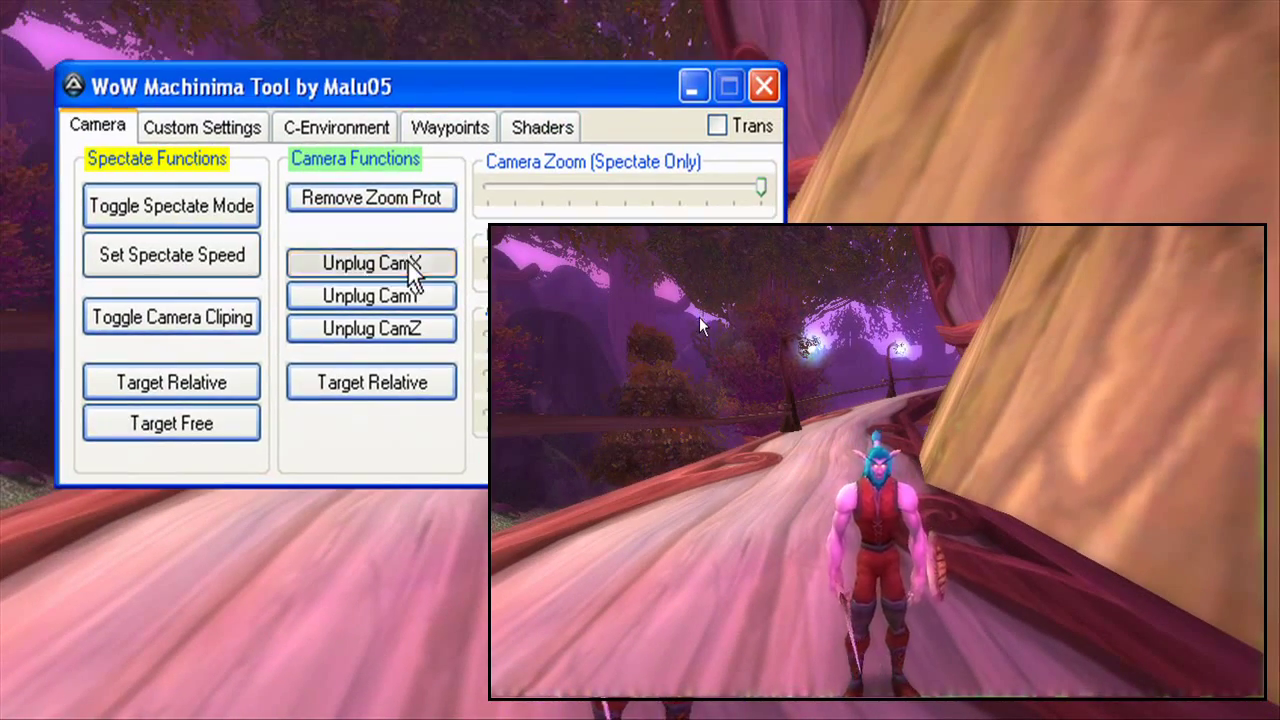
pyautogui.click(1031, 199)
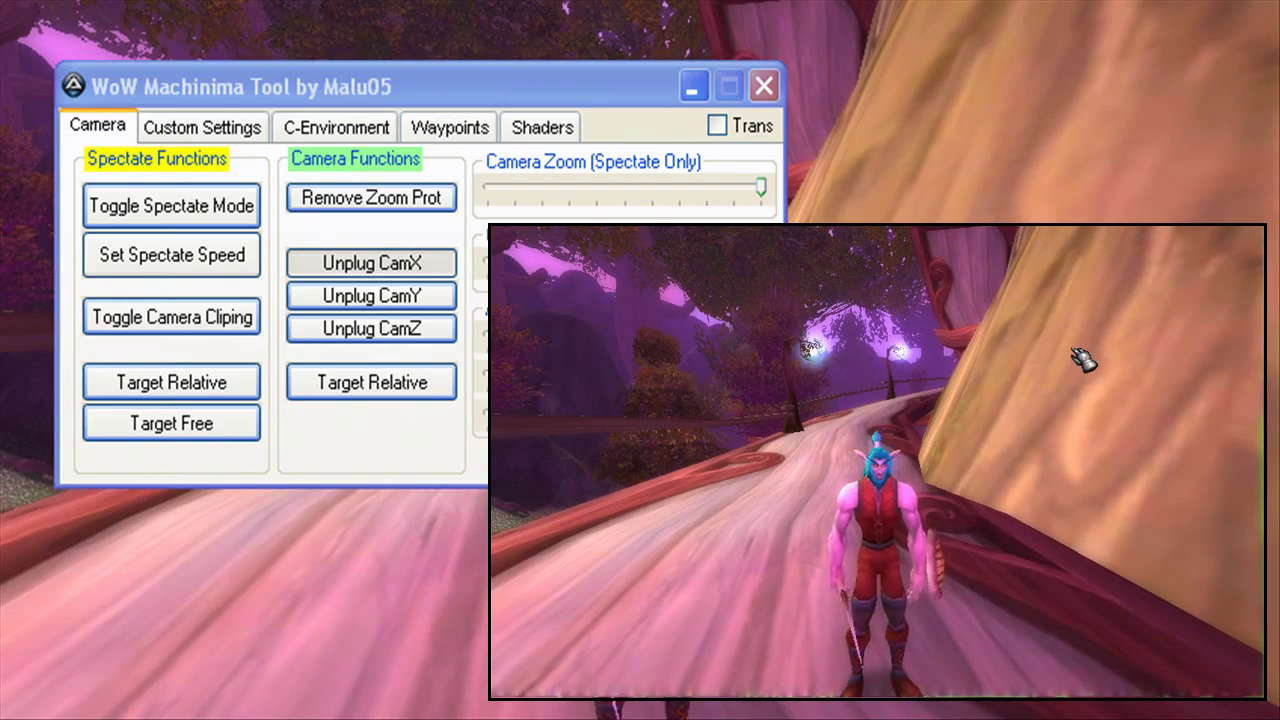
pyautogui.press('w')
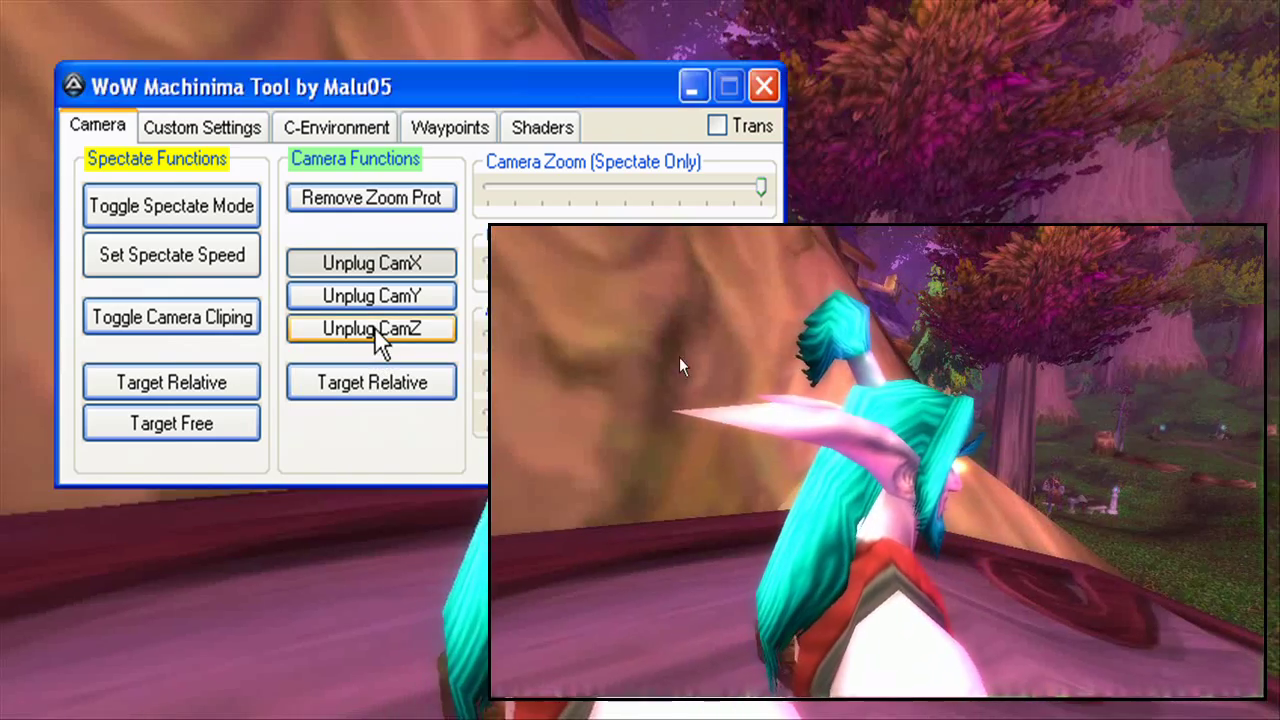
# Unplug the camera's Z axis alongside its X axis and reposition the tool window.
pyautogui.click(375, 329)
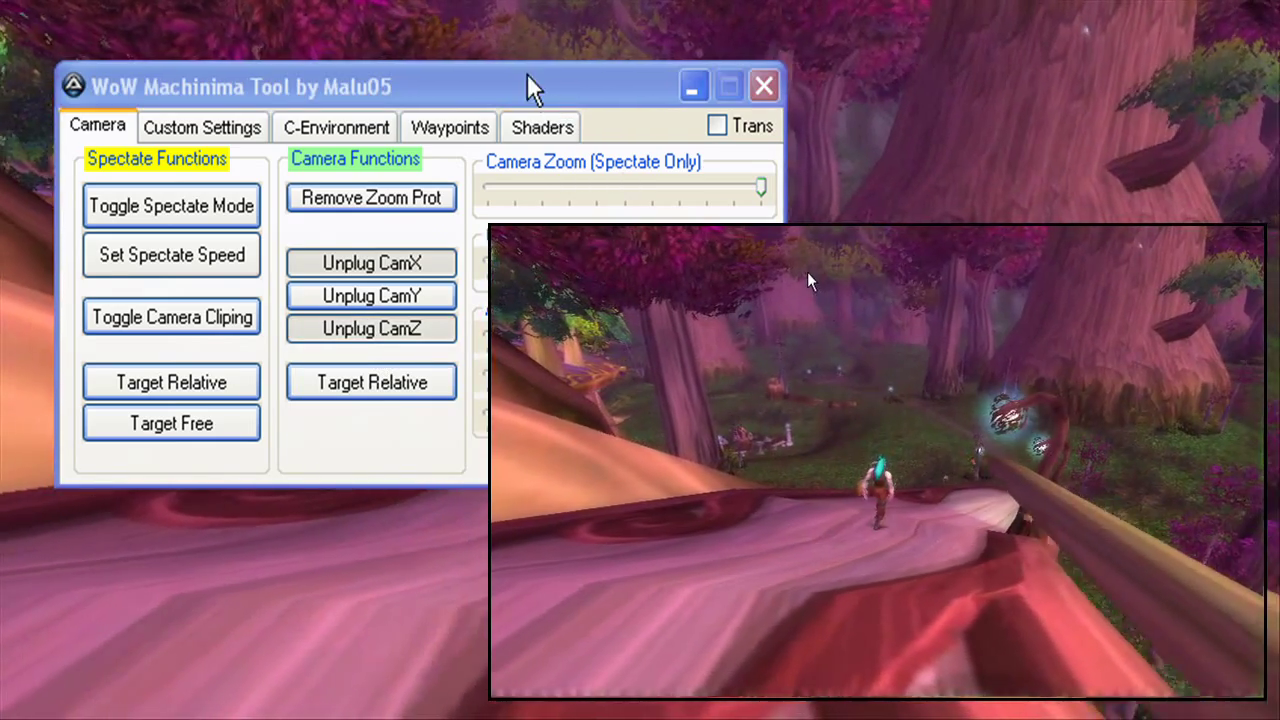
pyautogui.moveTo(530, 88); pyautogui.dragTo(572, 75)
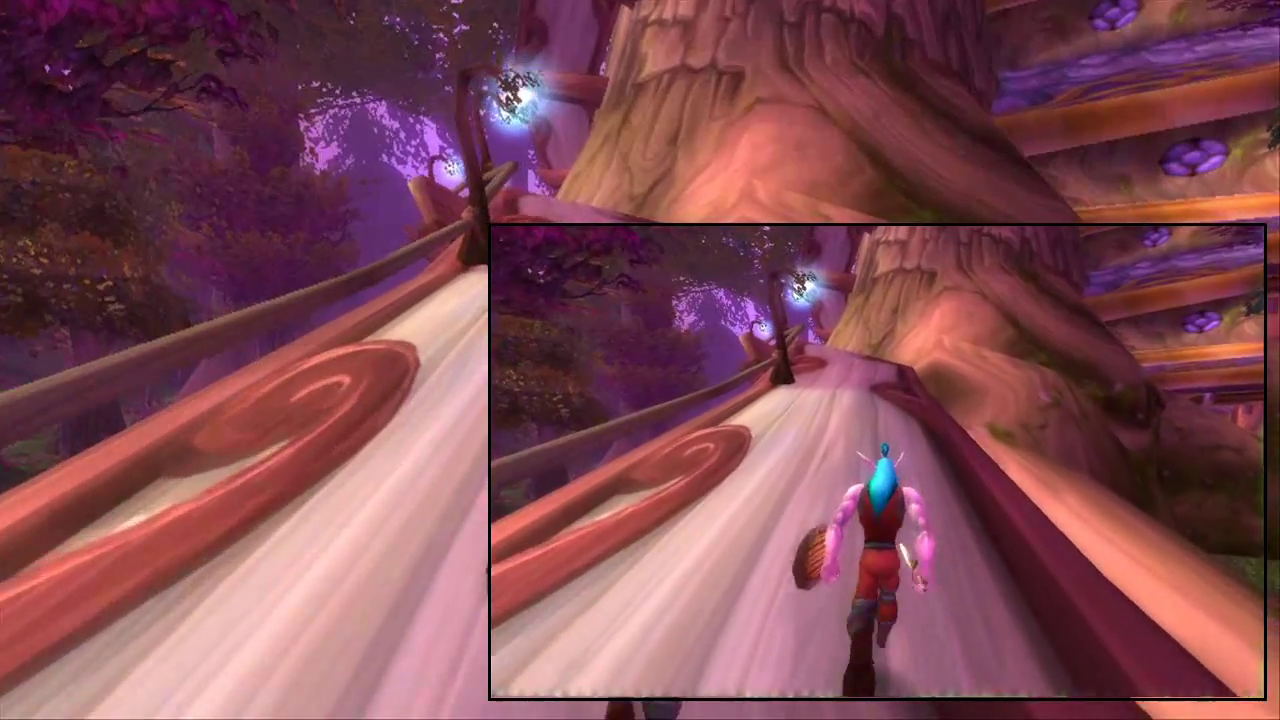
pyautogui.moveTo(0, 26); pyautogui.dragTo(0, 27)
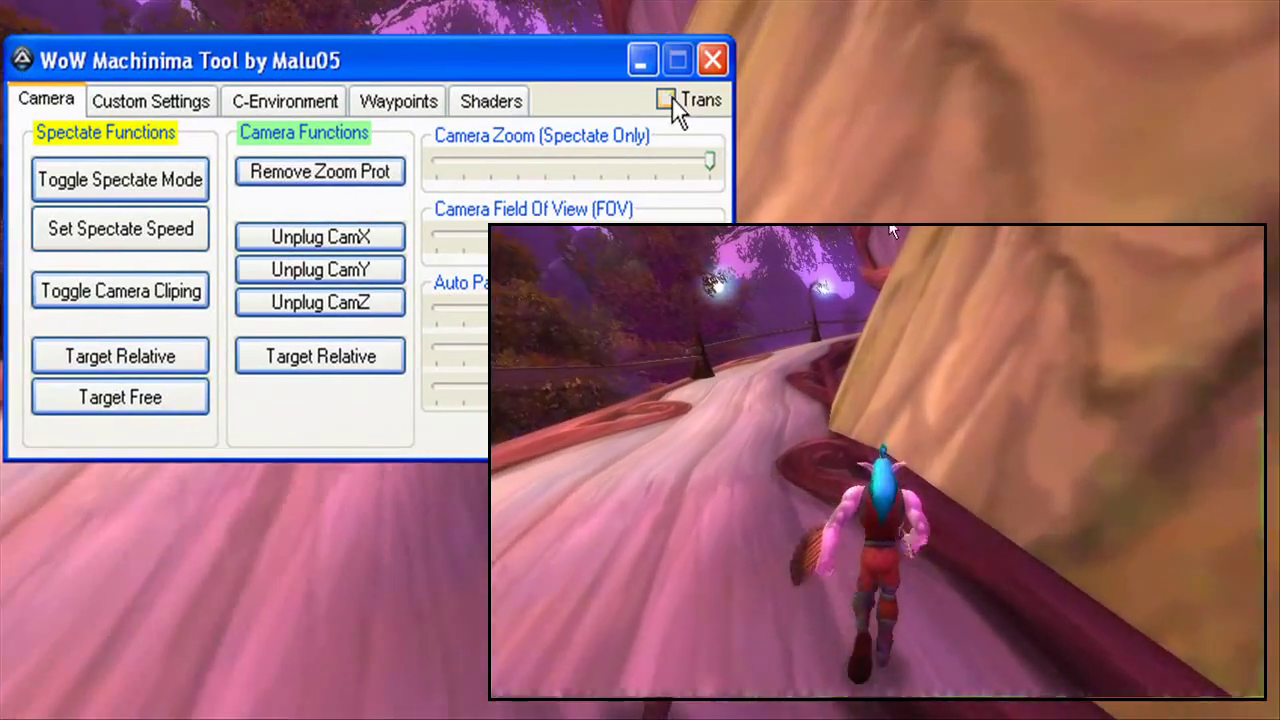
# Turn on the tool window's transparency and unplug the camera's Y axis for the walking character.
pyautogui.click(667, 100)
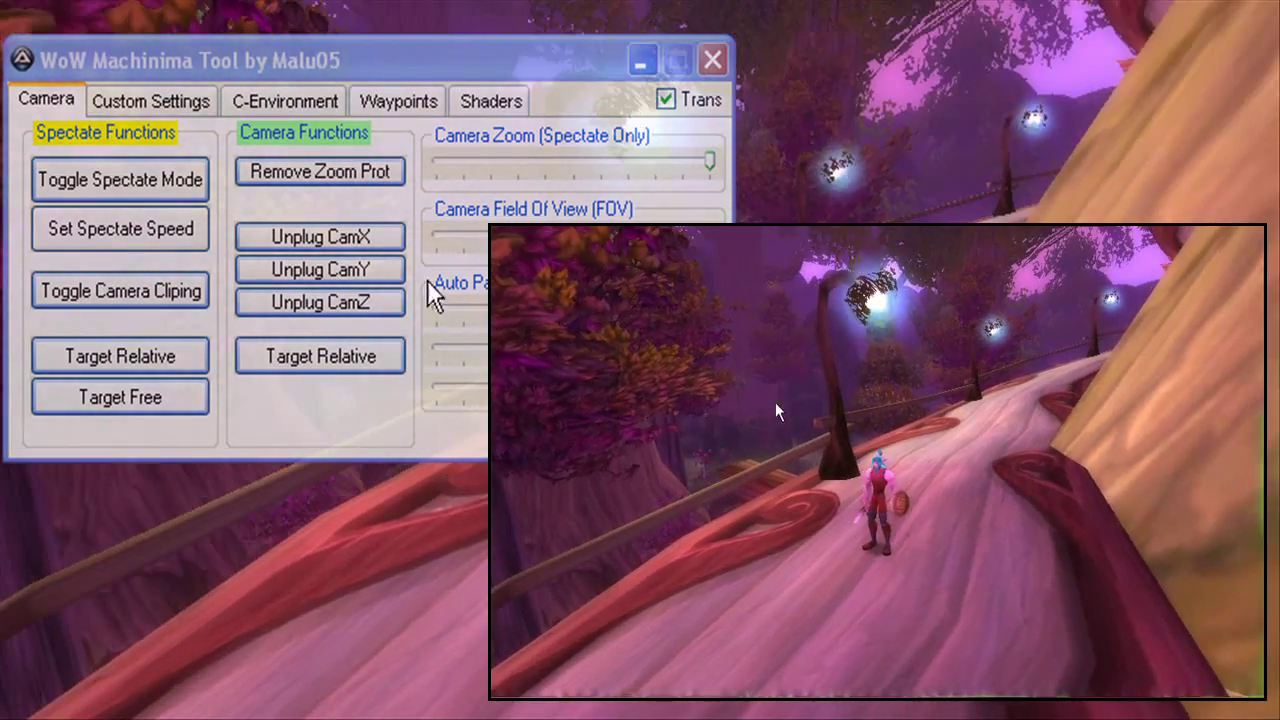
pyautogui.click(338, 280)
pyautogui.moveTo(357, 56); pyautogui.dragTo(428, 42)
pyautogui.click(1078, 190)
pyautogui.press('w')
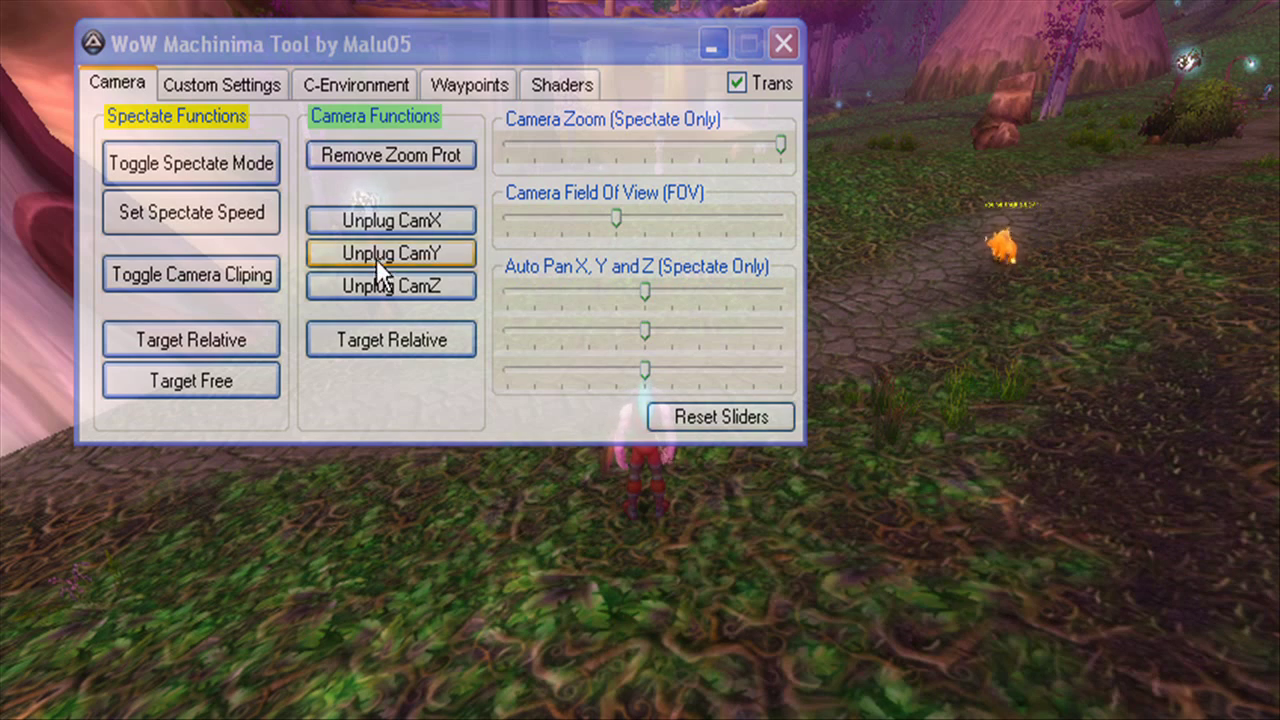
# Attach the camera to the targeted boar with the camera's Target Relative function and orbit around the boar.
pyautogui.click(400, 343)
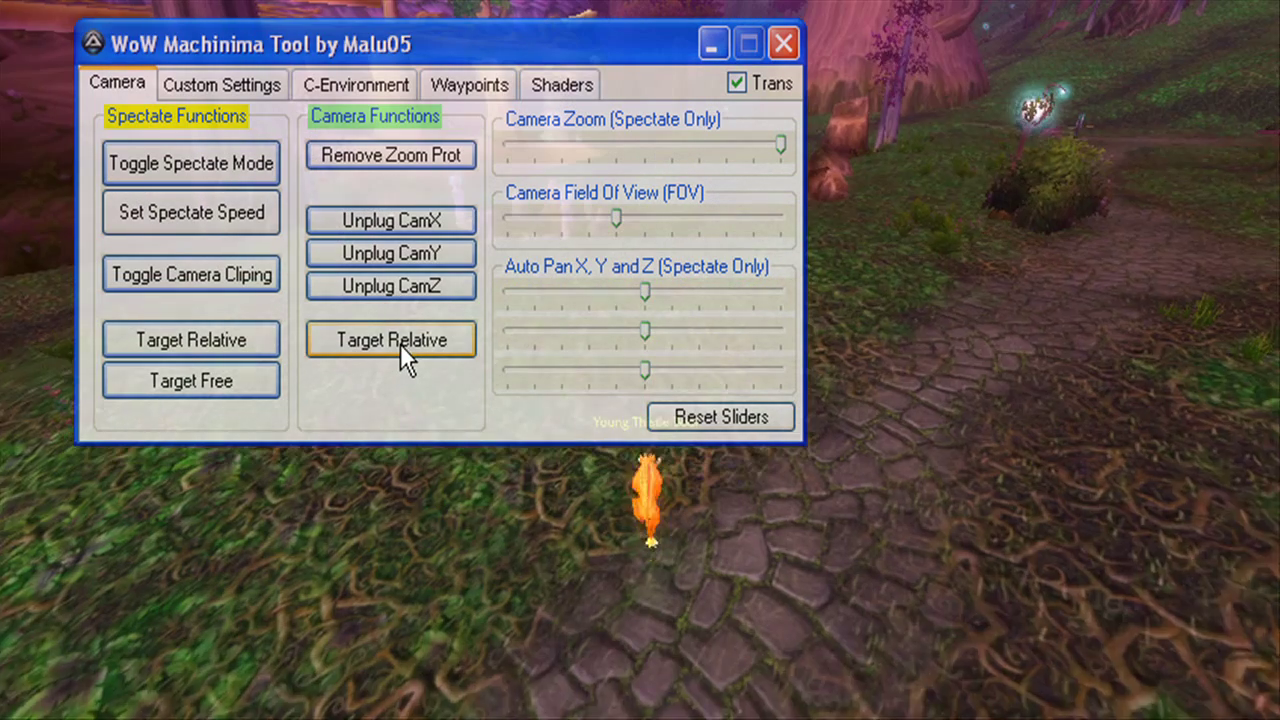
pyautogui.click(984, 332)
pyautogui.moveTo(842, 428); pyautogui.dragTo(925, 350)
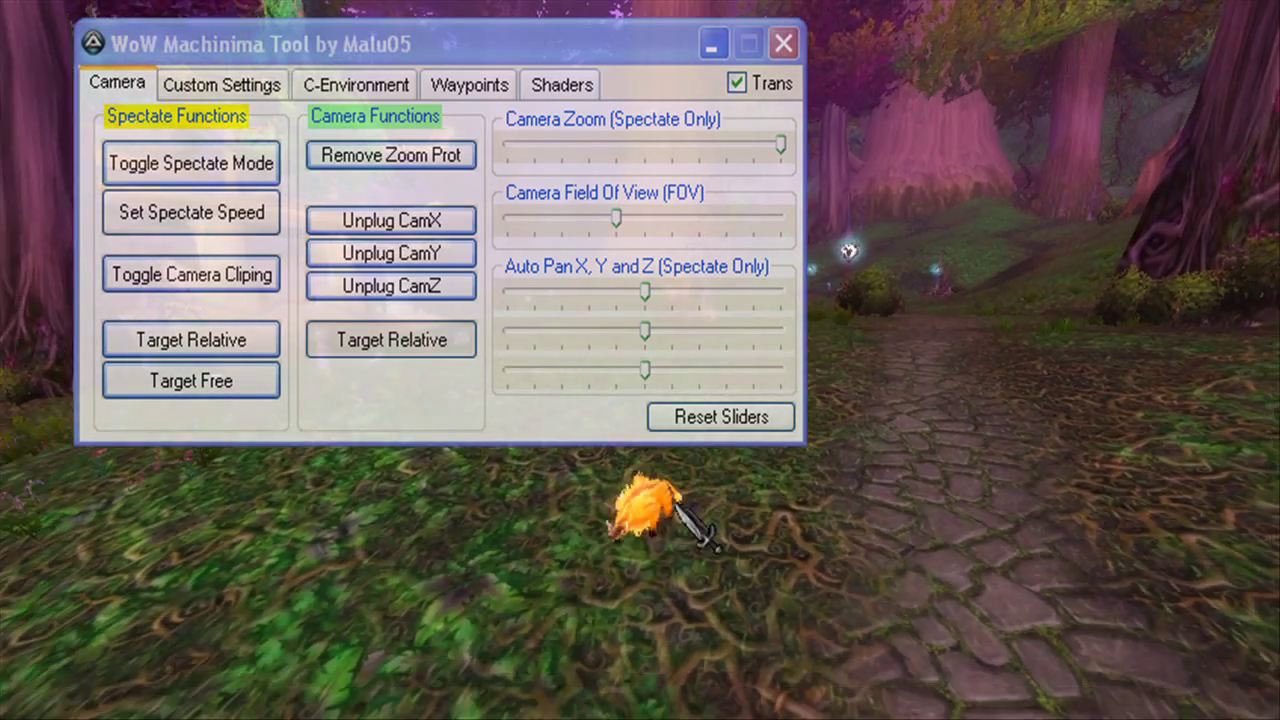
pyautogui.moveTo(660, 510); pyautogui.dragTo(590, 530)
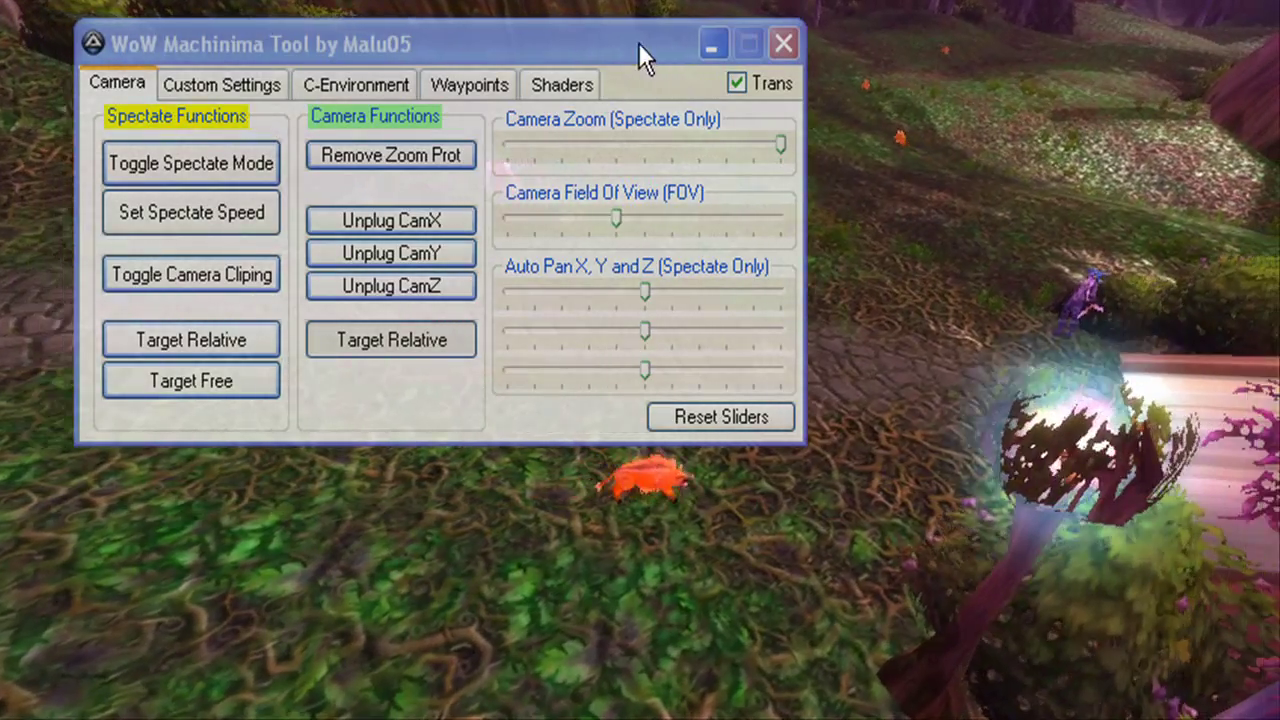
# Select the boar with the tool window out of the way and turn off the camera's Target Relative function.
pyautogui.moveTo(638, 42); pyautogui.dragTo(723, 0)
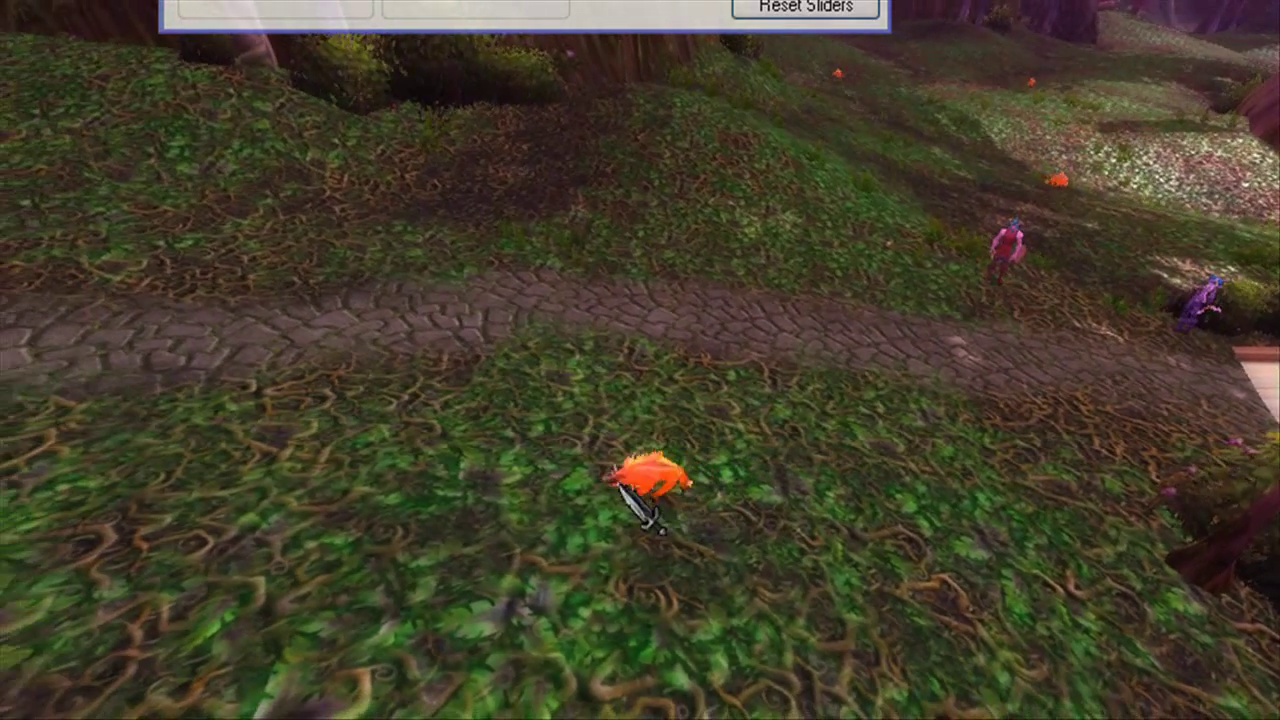
pyautogui.click(640, 490)
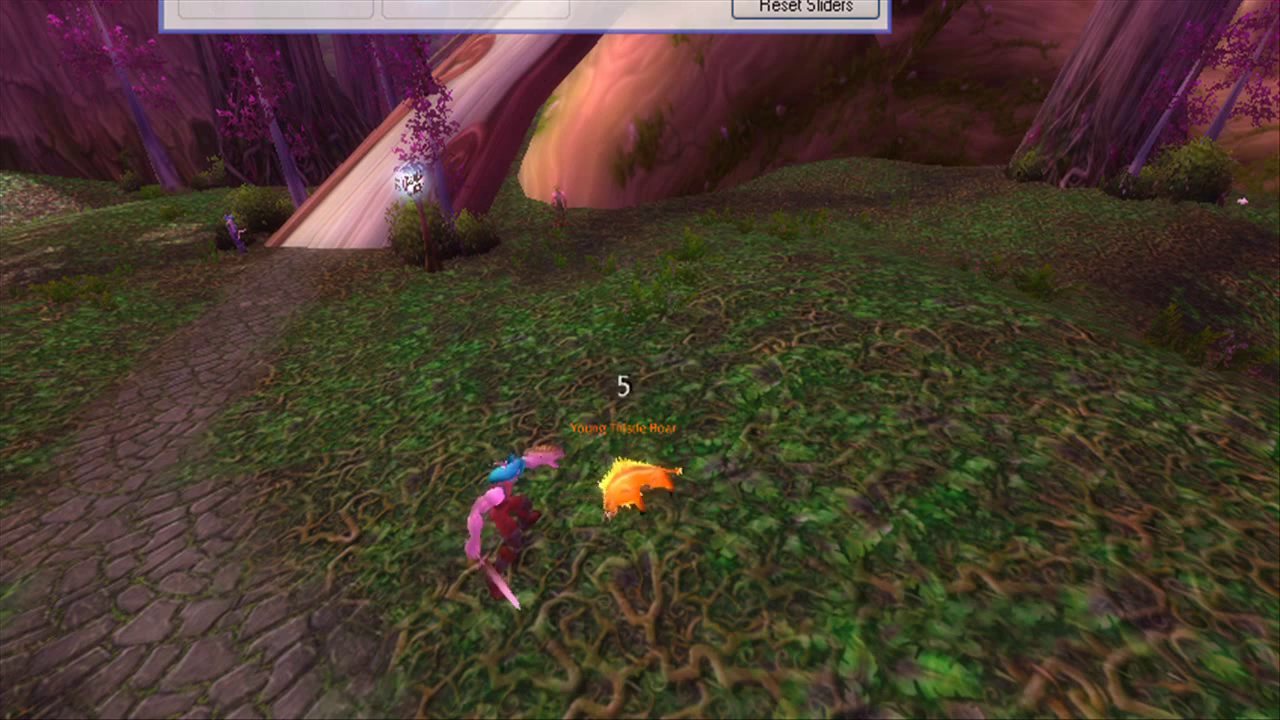
pyautogui.moveTo(572, 0); pyautogui.dragTo(596, 39)
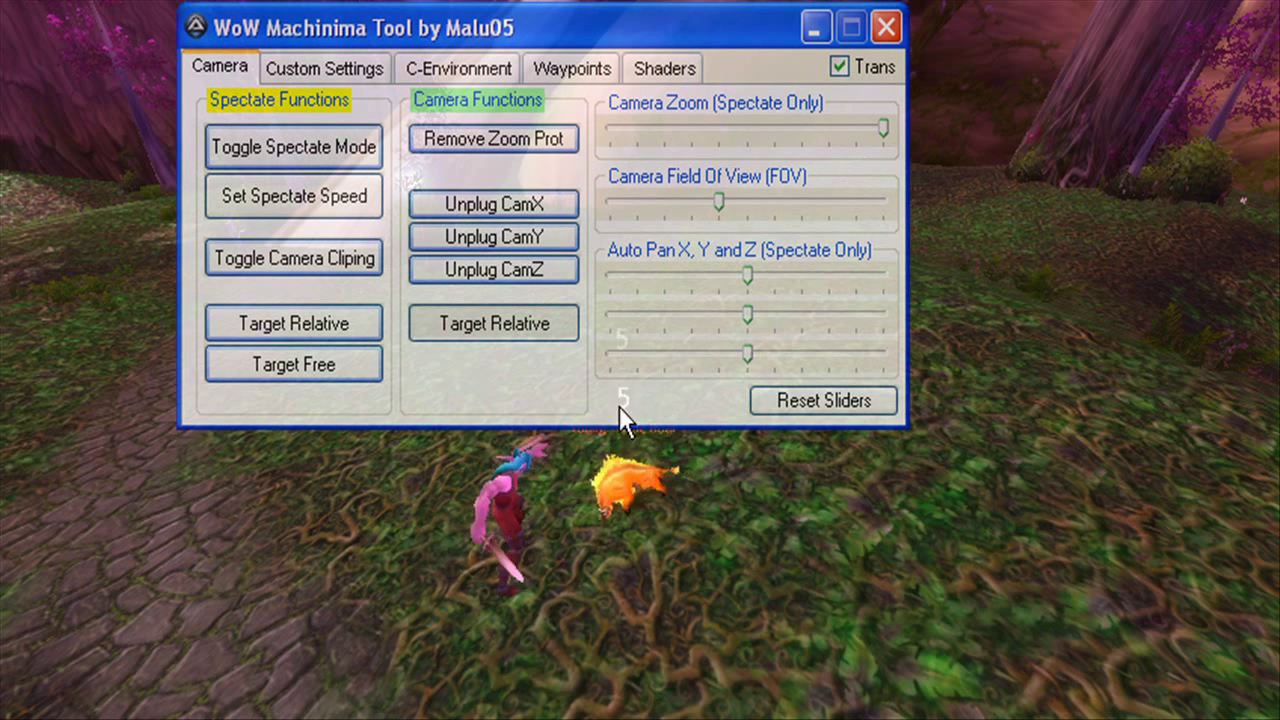
pyautogui.click(508, 327)
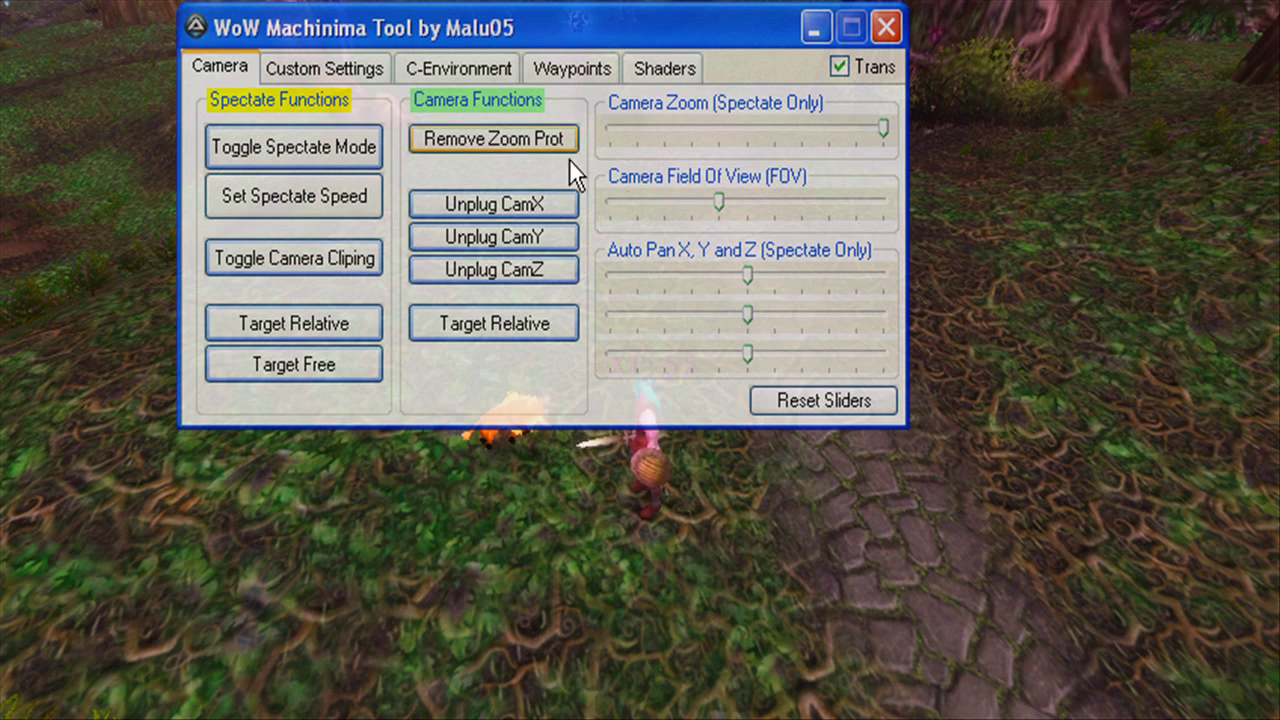
# Enter Spectate Mode to view the scene from the free camera and return to the character's view.
pyautogui.click(332, 146)
pyautogui.click(645, 556)
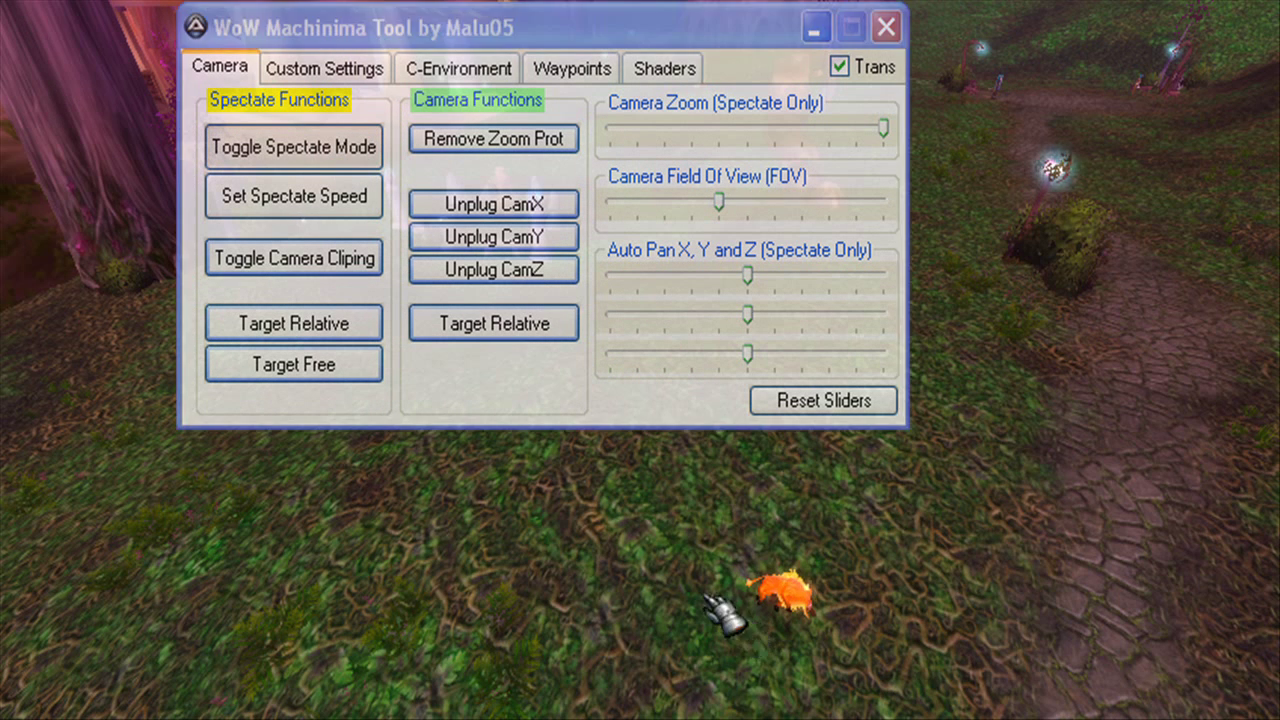
pyautogui.click(293, 140)
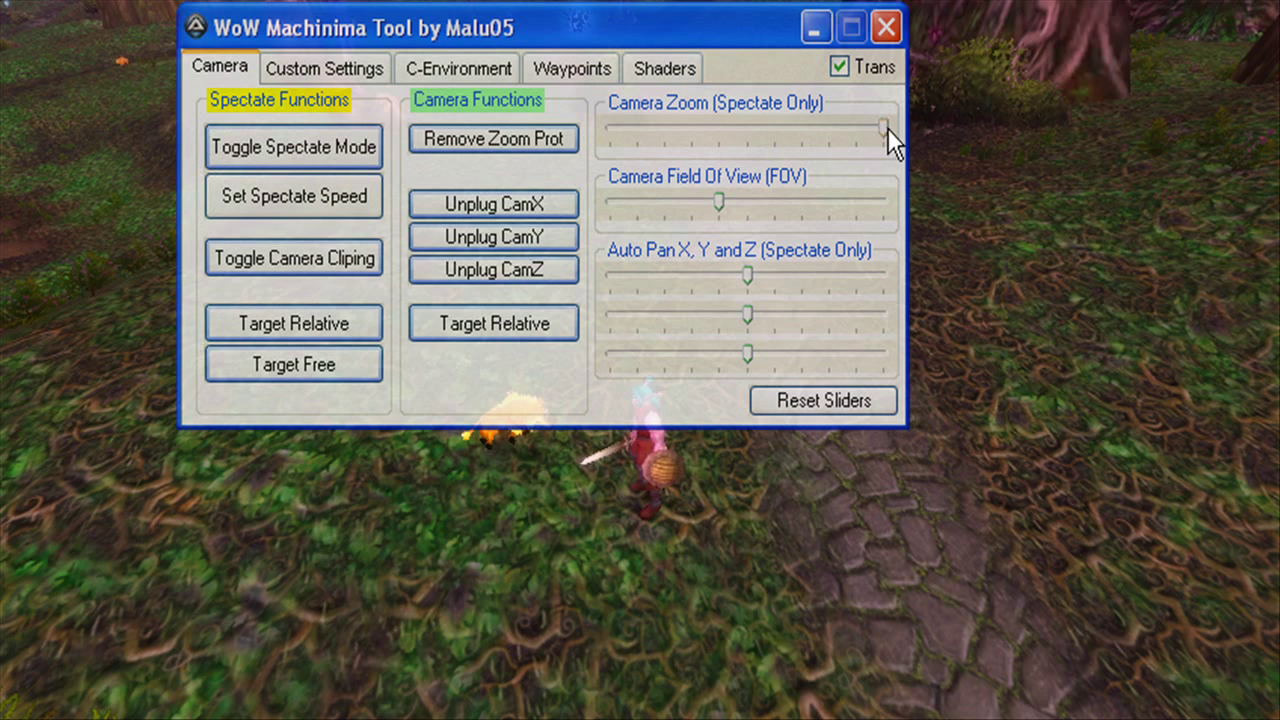
# Set Camera Zoom to about a third of its range in Spectate Mode and return to the character's view.
pyautogui.moveTo(884, 125); pyautogui.dragTo(740, 128)
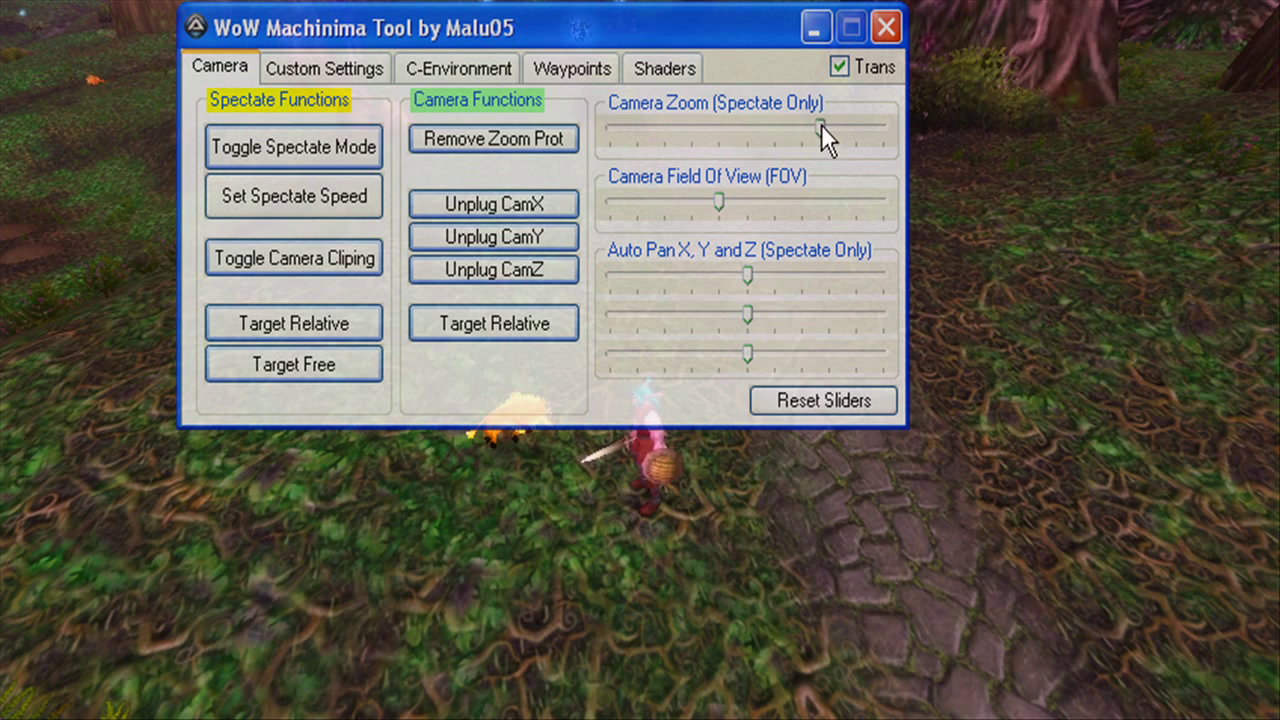
pyautogui.moveTo(630, 30); pyautogui.dragTo(477, 31)
pyautogui.click(207, 156)
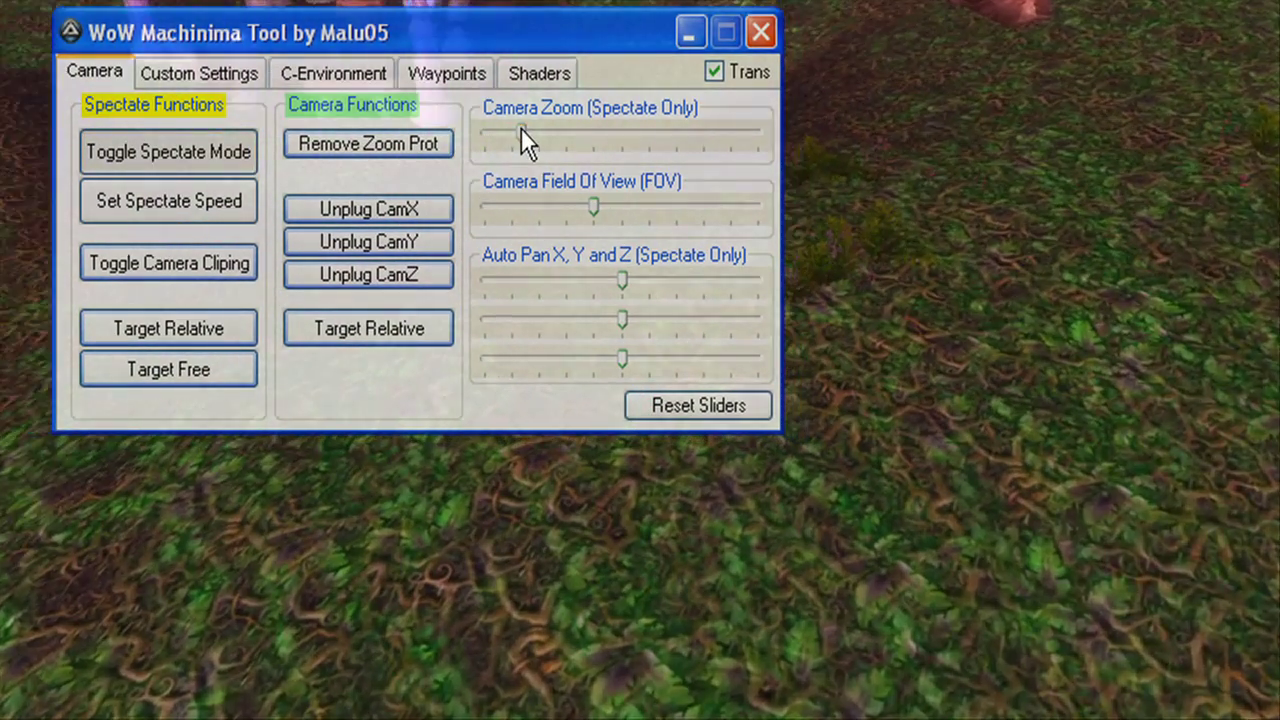
pyautogui.moveTo(521, 130); pyautogui.dragTo(584, 129)
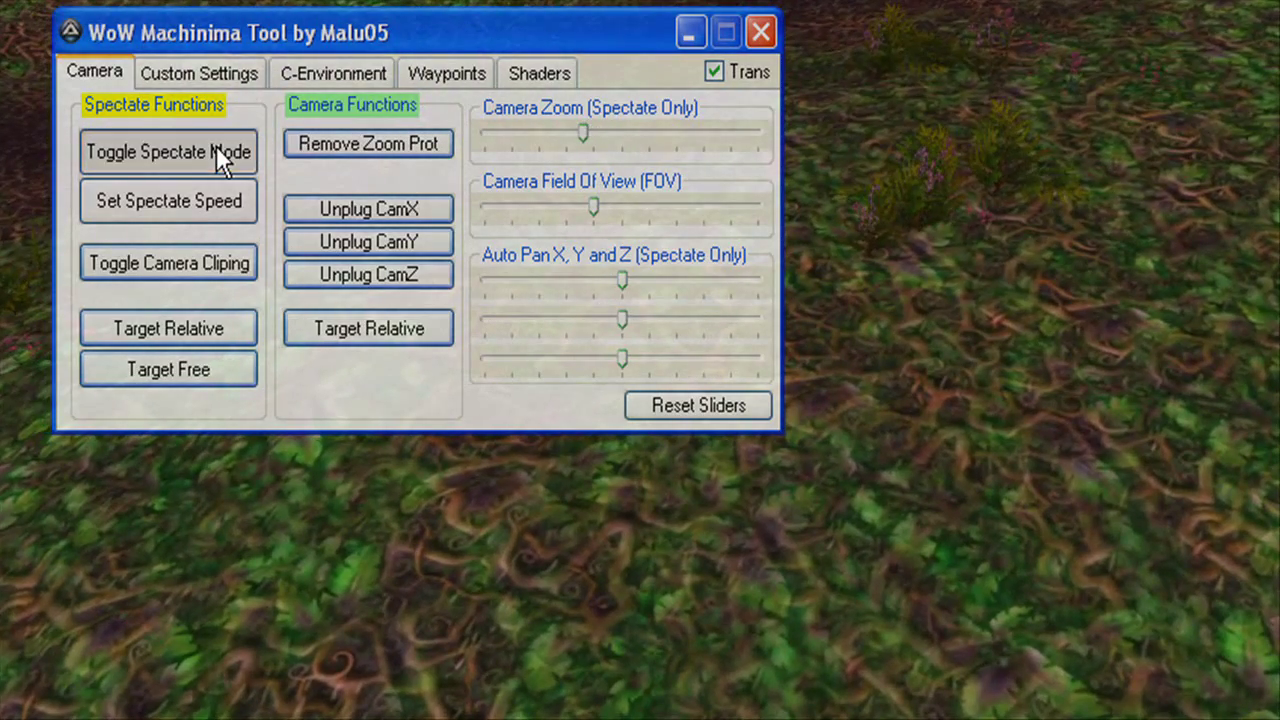
pyautogui.click(216, 151)
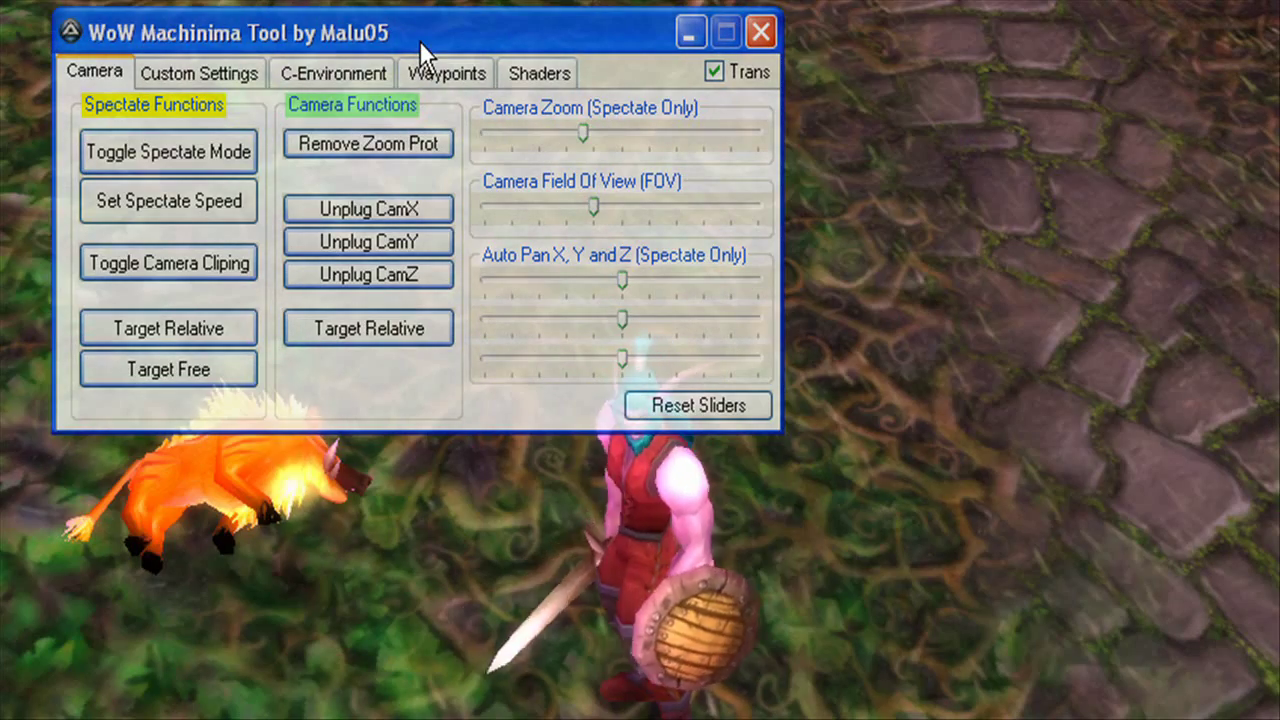
pyautogui.moveTo(419, 40); pyautogui.dragTo(419, 0)
pyautogui.moveTo(568, 370); pyautogui.dragTo(588, 403)
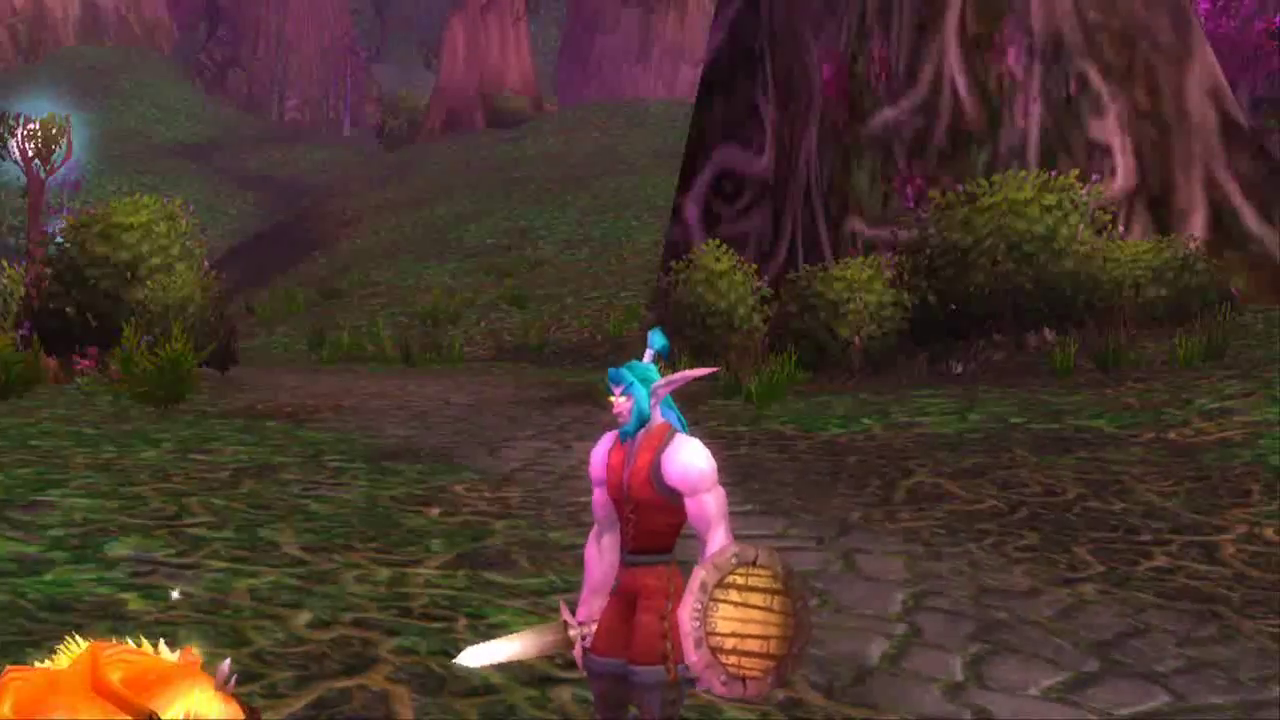
# Re-enter Spectate Mode, lower Camera Zoom to about one sixth of its range and return to the character.
pyautogui.moveTo(321, 0); pyautogui.dragTo(356, 31)
pyautogui.click(281, 159)
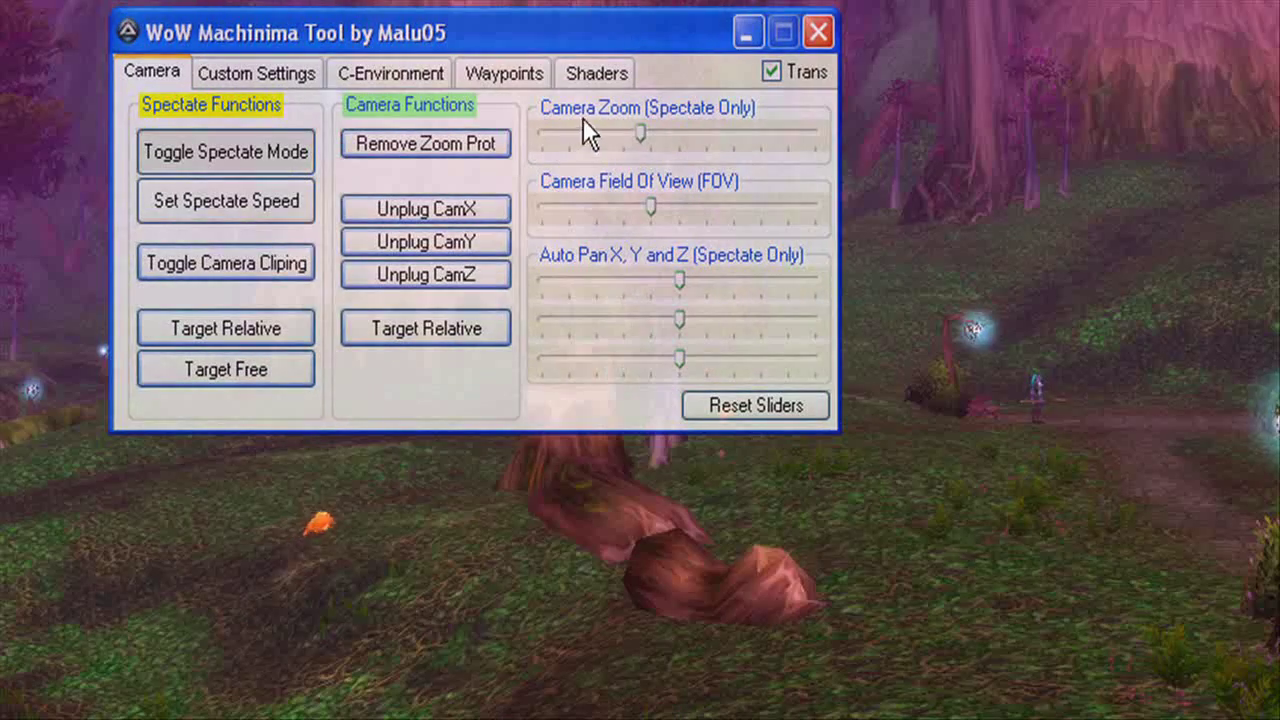
pyautogui.moveTo(635, 129); pyautogui.dragTo(579, 131)
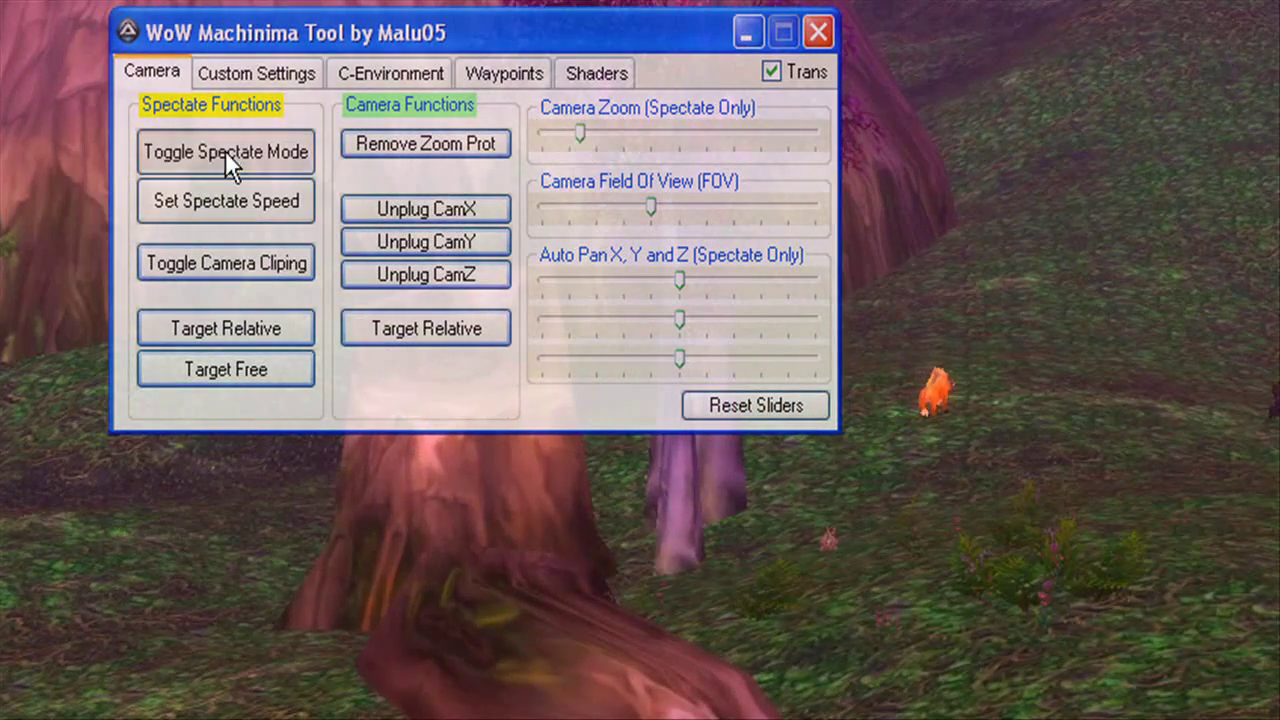
pyautogui.click(226, 155)
pyautogui.moveTo(948, 316); pyautogui.dragTo(910, 466)
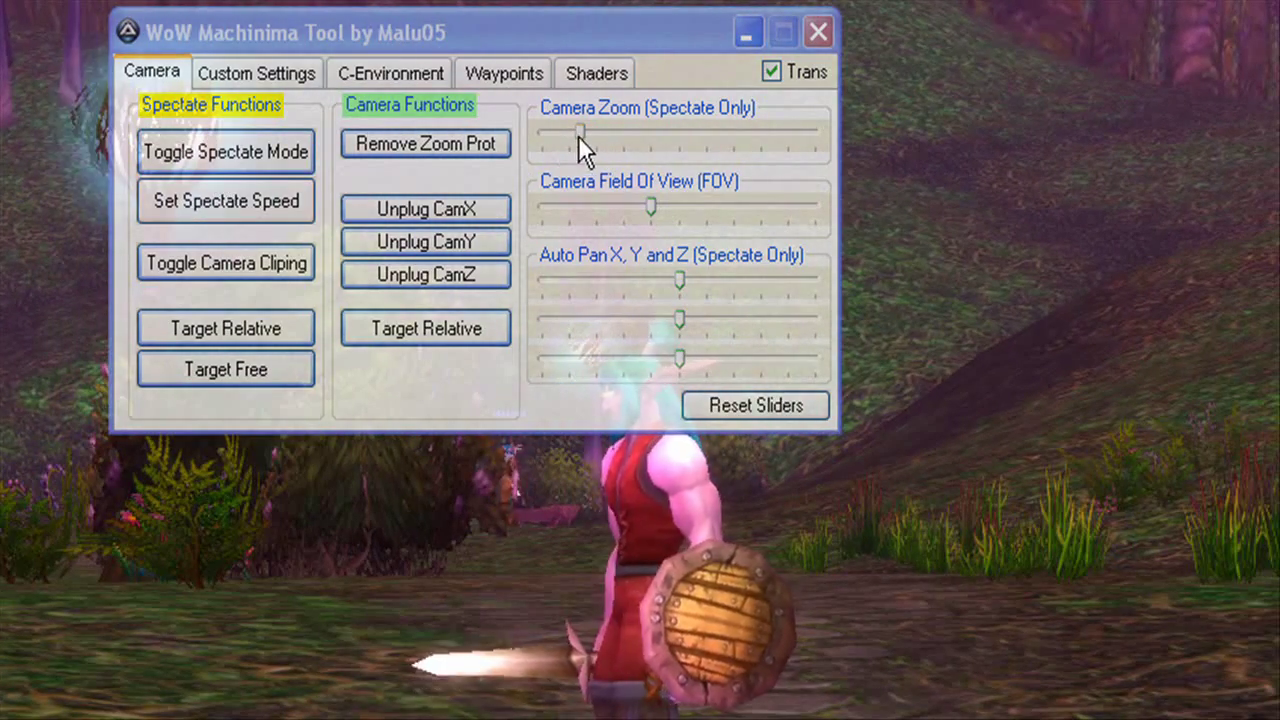
# Turn Spectate Mode on, set Camera Zoom to its maximum and toggle Spectate Mode again.
pyautogui.click(286, 154)
pyautogui.moveTo(584, 132); pyautogui.dragTo(816, 132)
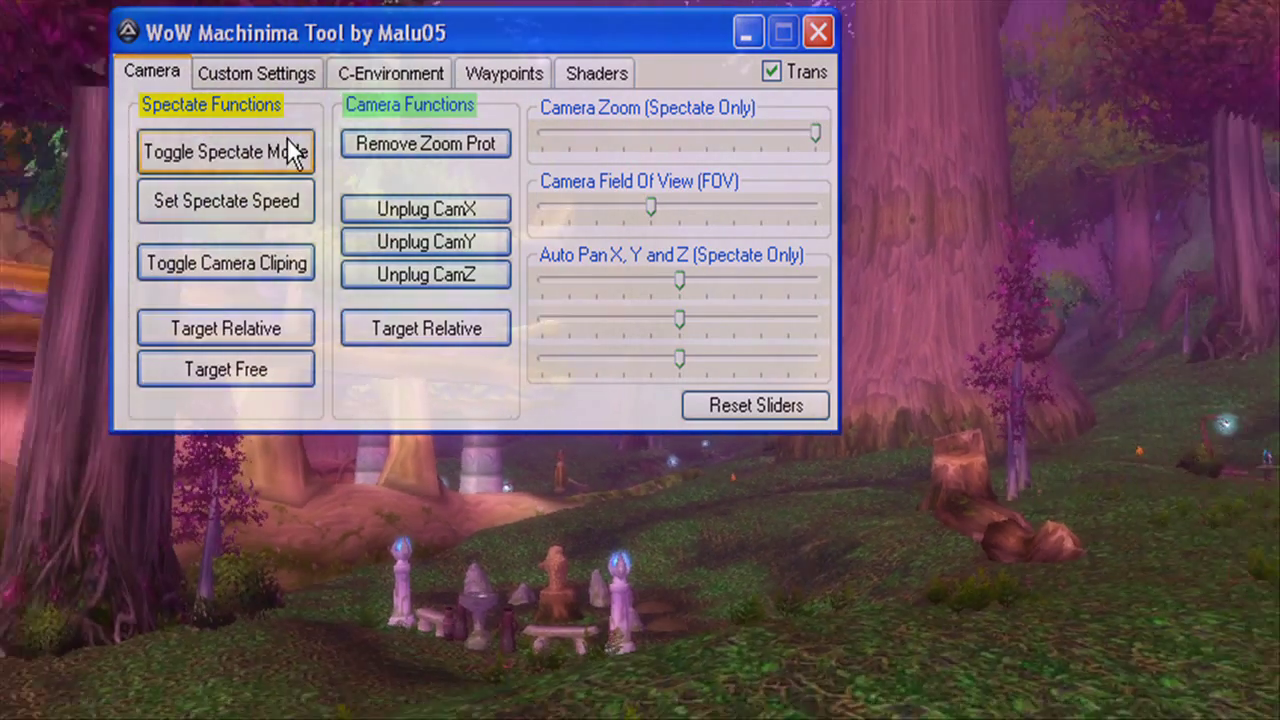
pyautogui.click(285, 155)
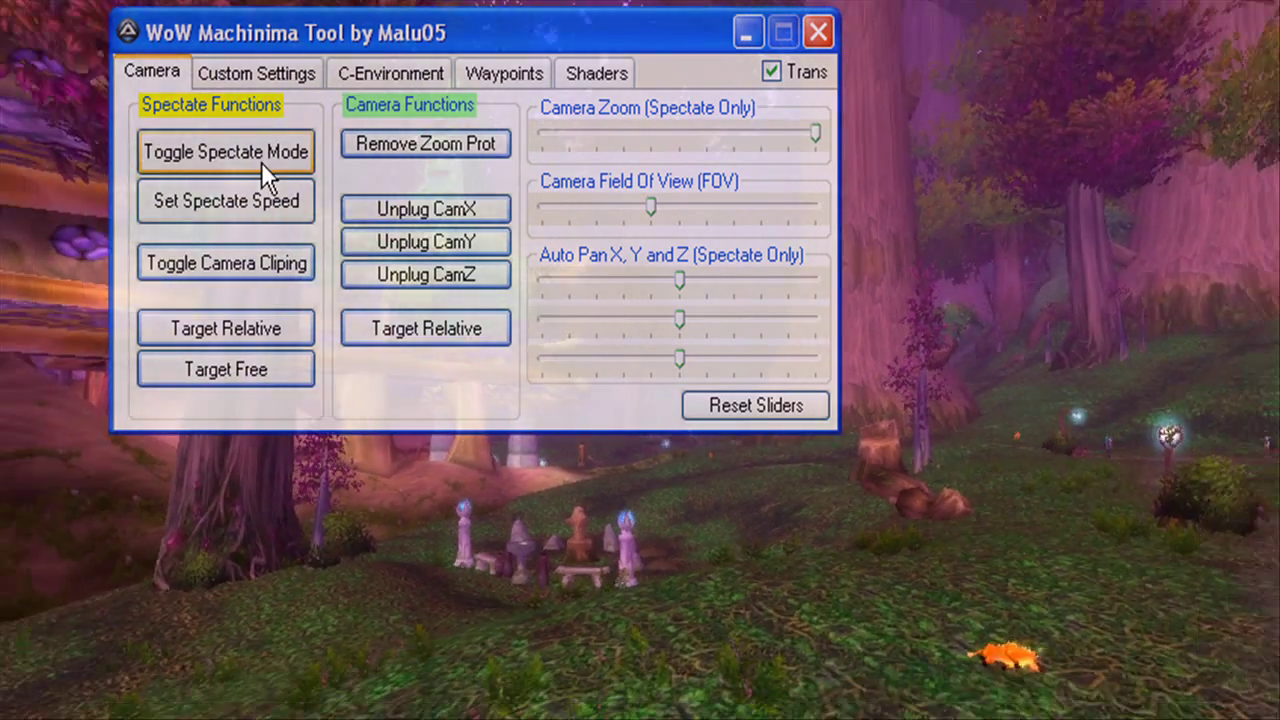
# Turn Spectate Mode off, walk the character forward along the path and zoom in on it.
pyautogui.click(263, 152)
pyautogui.click(683, 526)
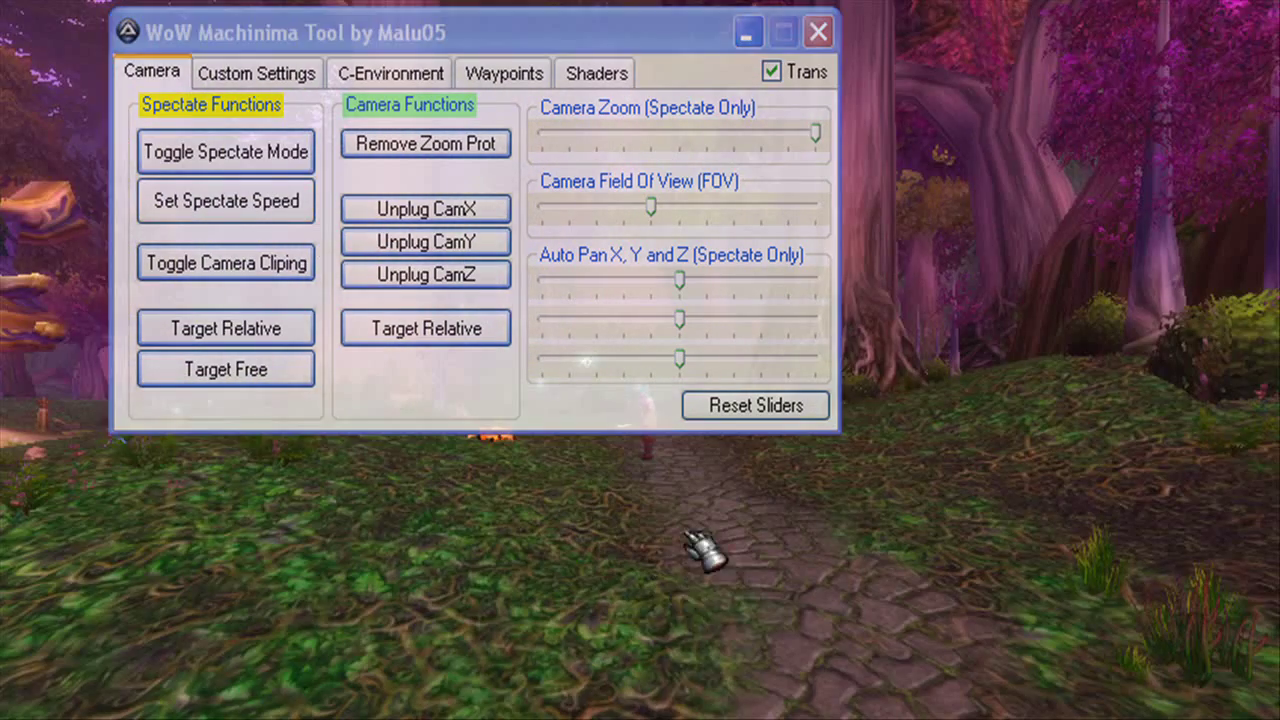
pyautogui.press('w')
pyautogui.scroll(8, 766, 606)
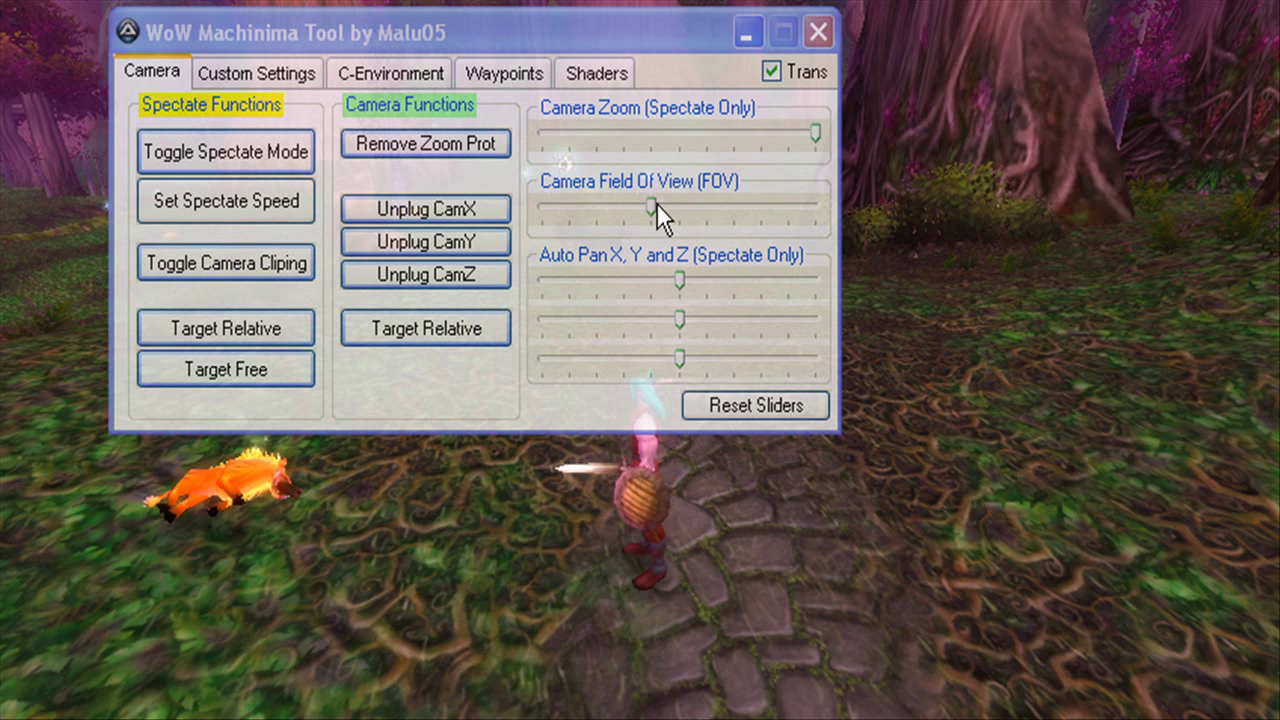
# Set the Camera Field of View to its maximum, move the tool window aside and run the character around.
pyautogui.moveTo(650, 202); pyautogui.dragTo(774, 203)
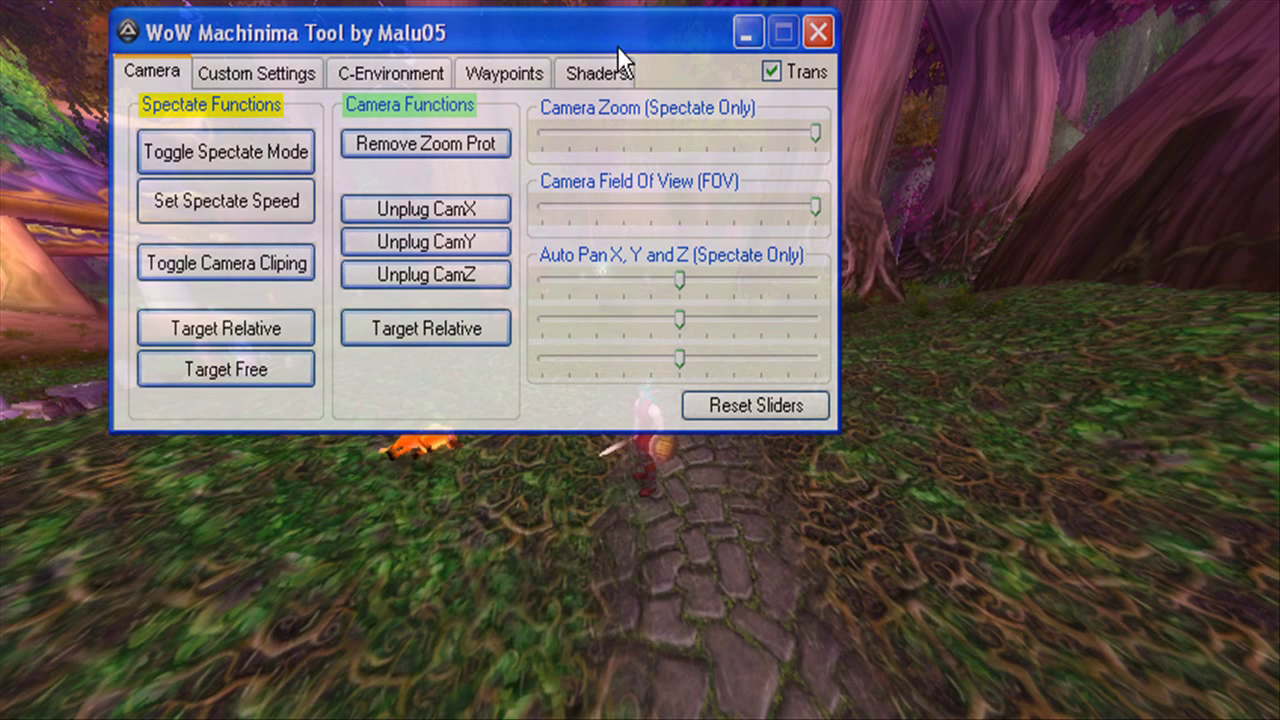
pyautogui.moveTo(617, 45); pyautogui.dragTo(744, 95)
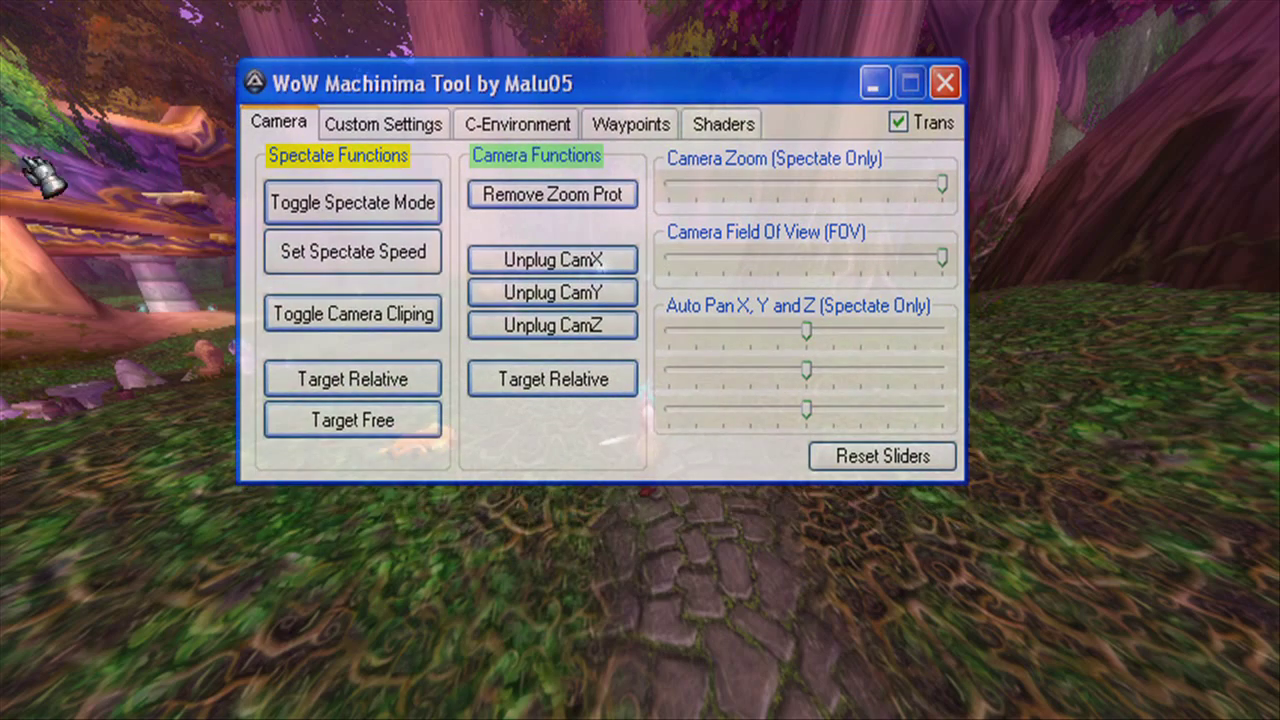
pyautogui.click(1057, 254)
pyautogui.press('a')
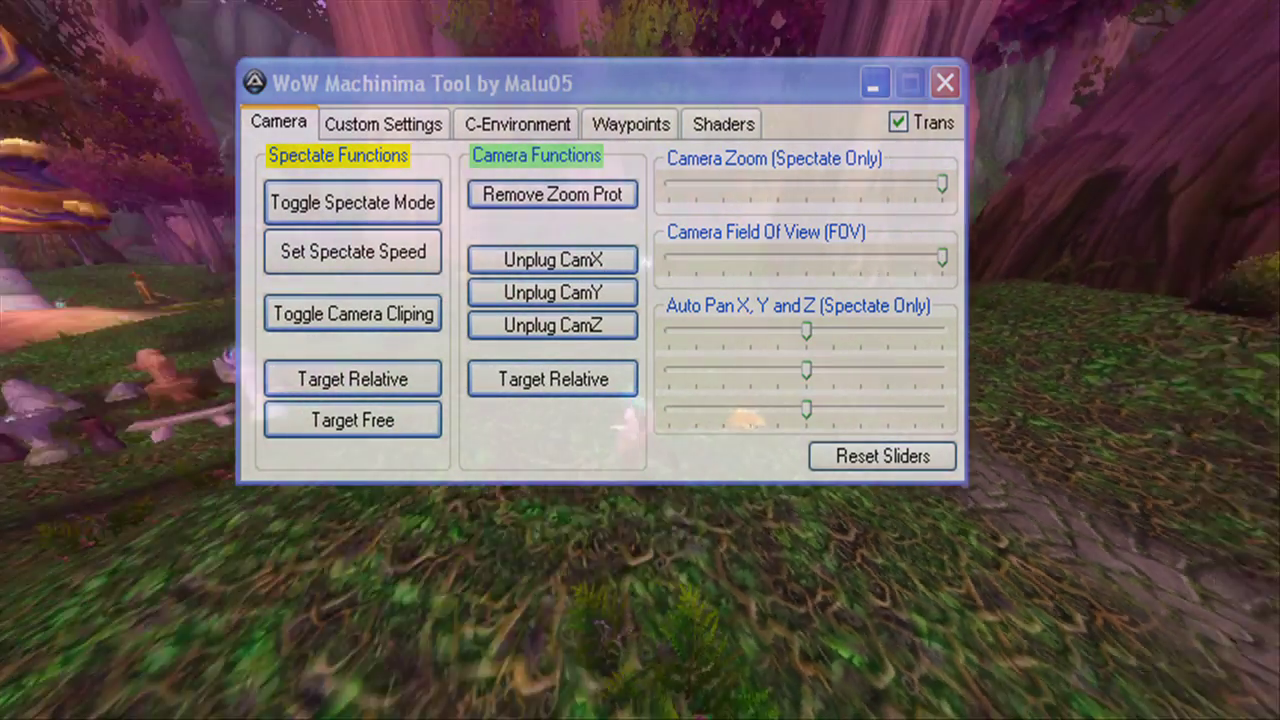
pyautogui.press('a')
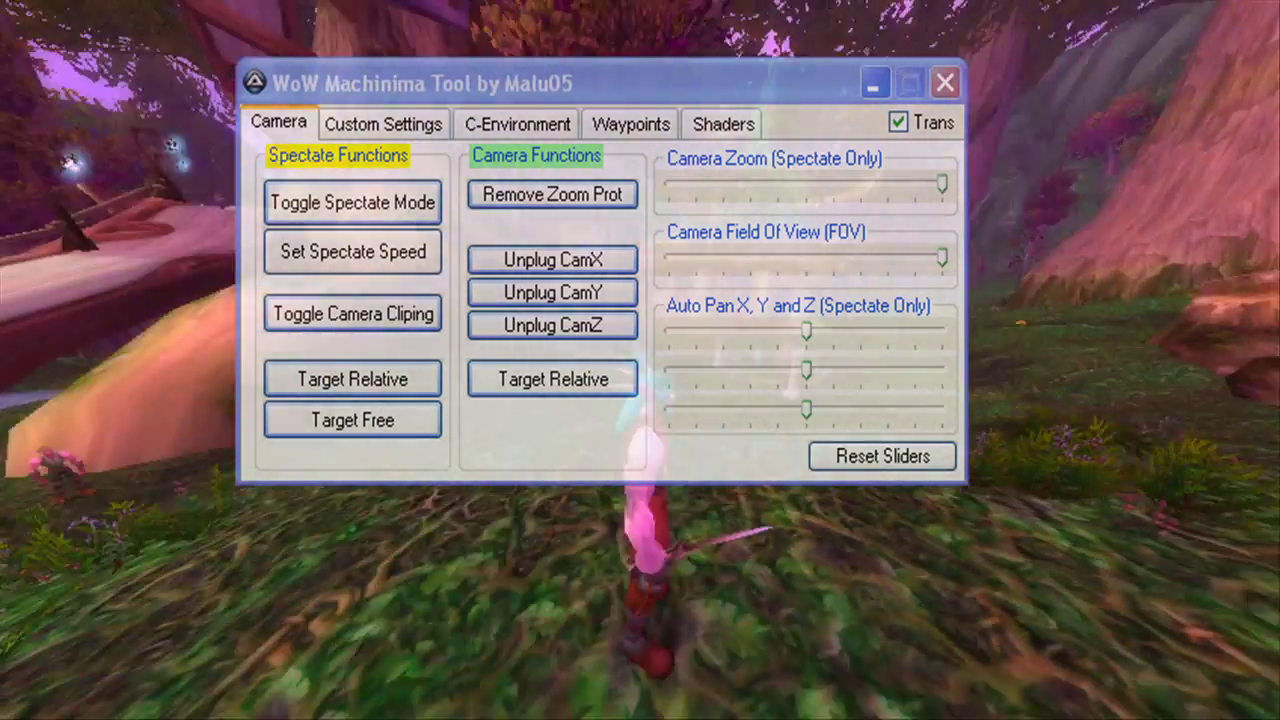
pyautogui.press('a')
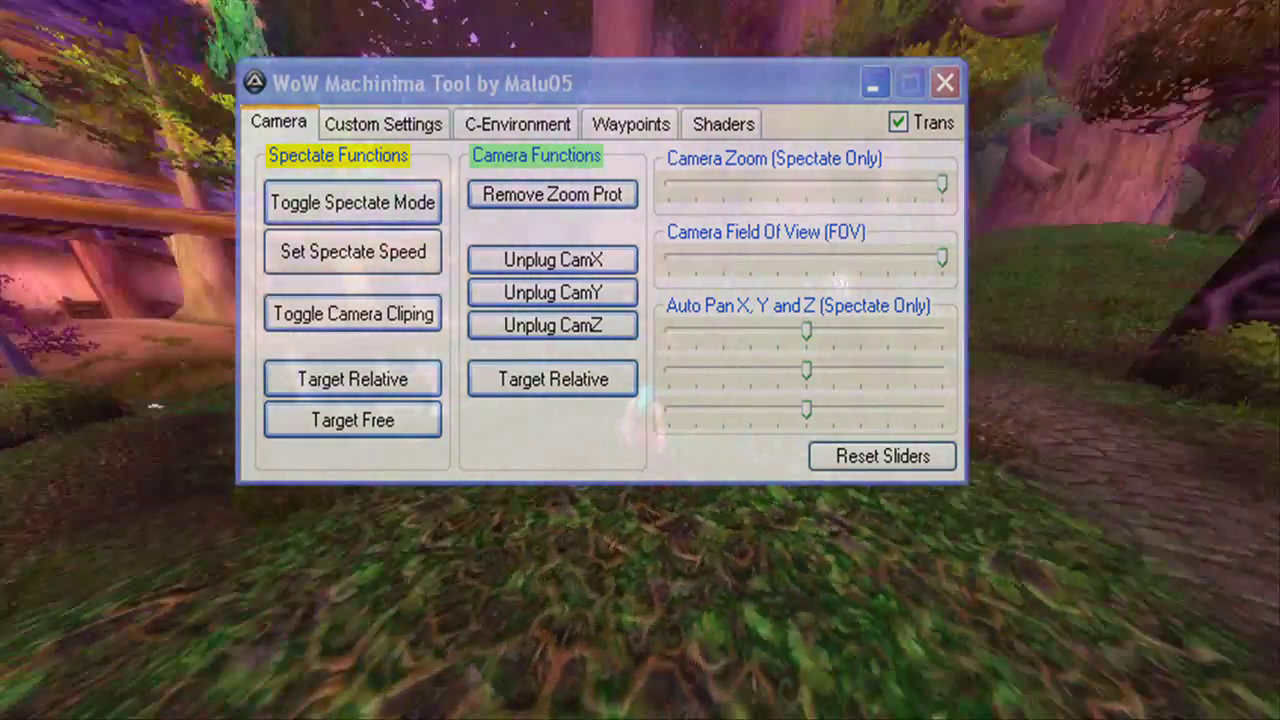
# Lower the Camera Field of View to about 40 percent of its range.
pyautogui.moveTo(1057, 255); pyautogui.dragTo(1038, 255)
pyautogui.moveTo(942, 258); pyautogui.dragTo(798, 250)
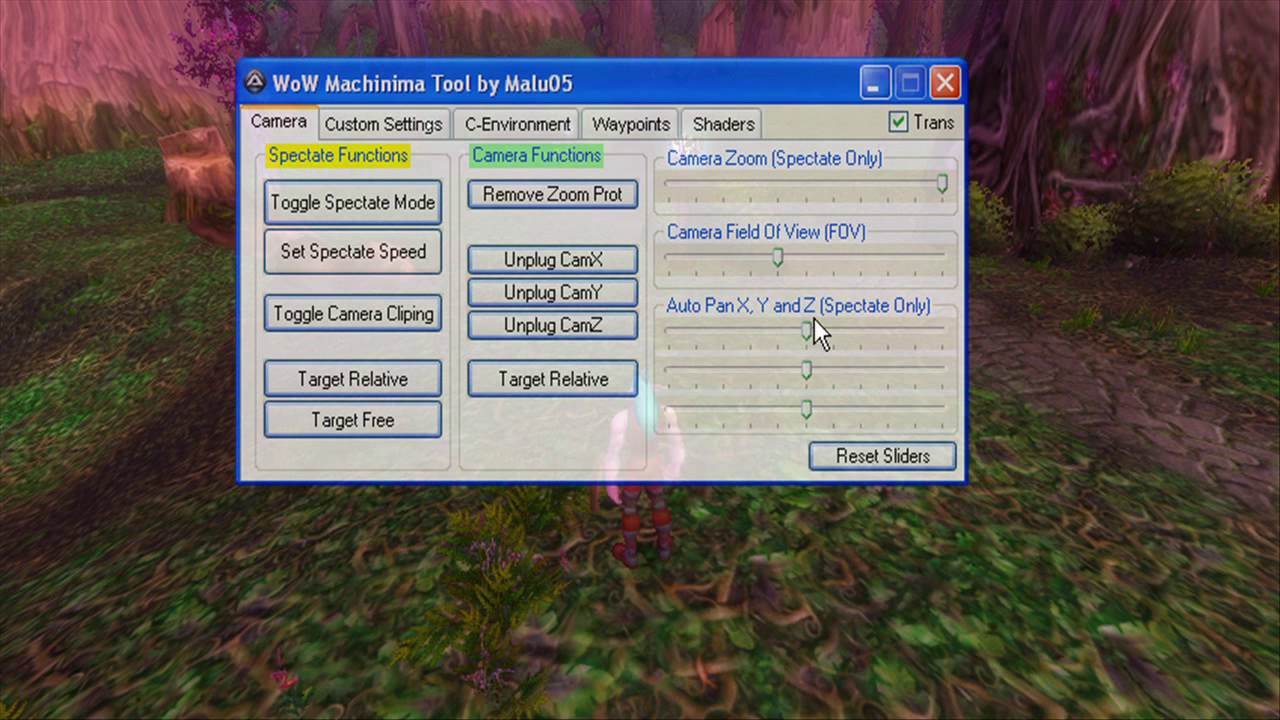
# Enter Spectate Mode and start a slow auto pan with Y slightly above centre and X slightly below centre.
pyautogui.click(345, 199)
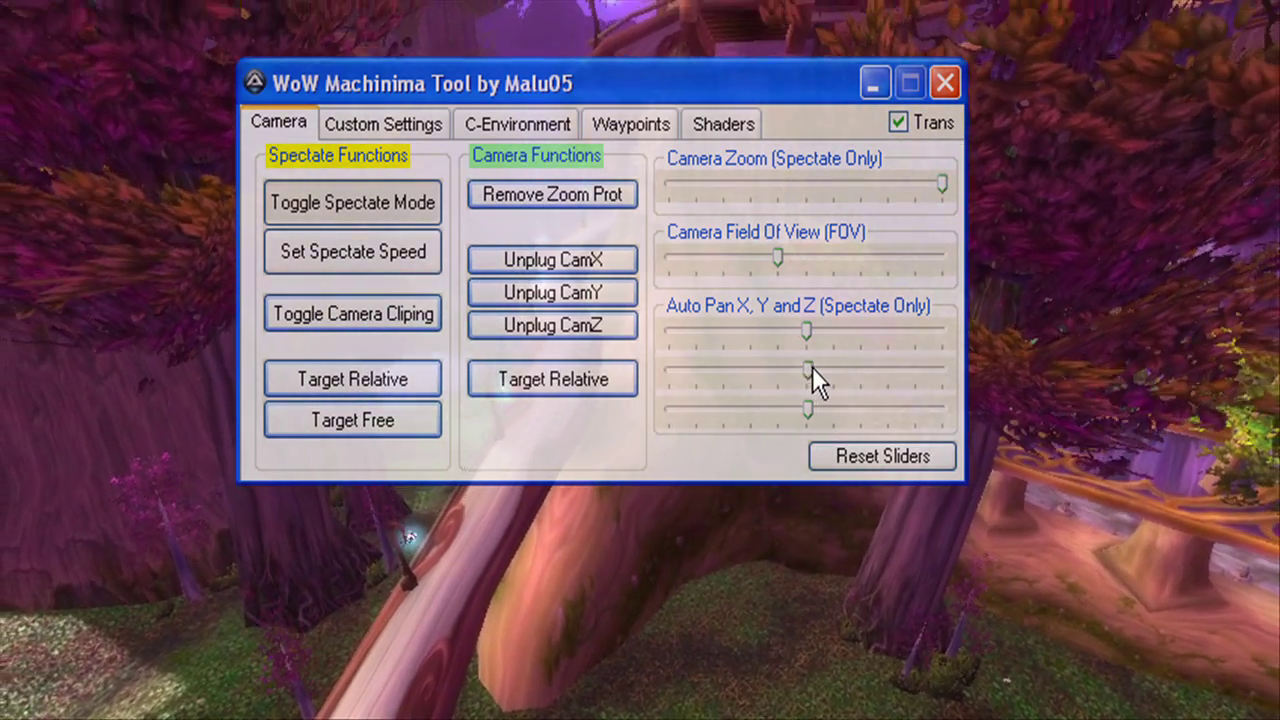
pyautogui.moveTo(812, 368); pyautogui.dragTo(800, 329)
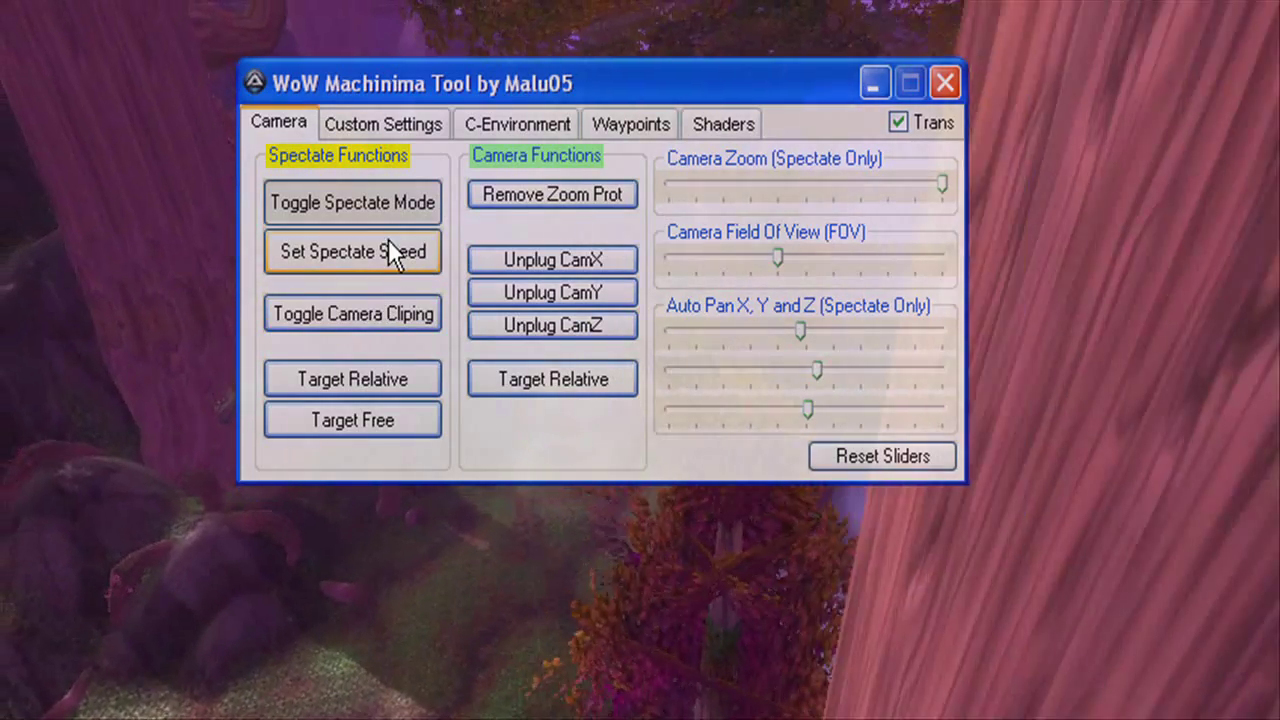
# Set the Spectate speed to 1.
pyautogui.click(389, 246)
pyautogui.write('1')
pyautogui.press('Return')
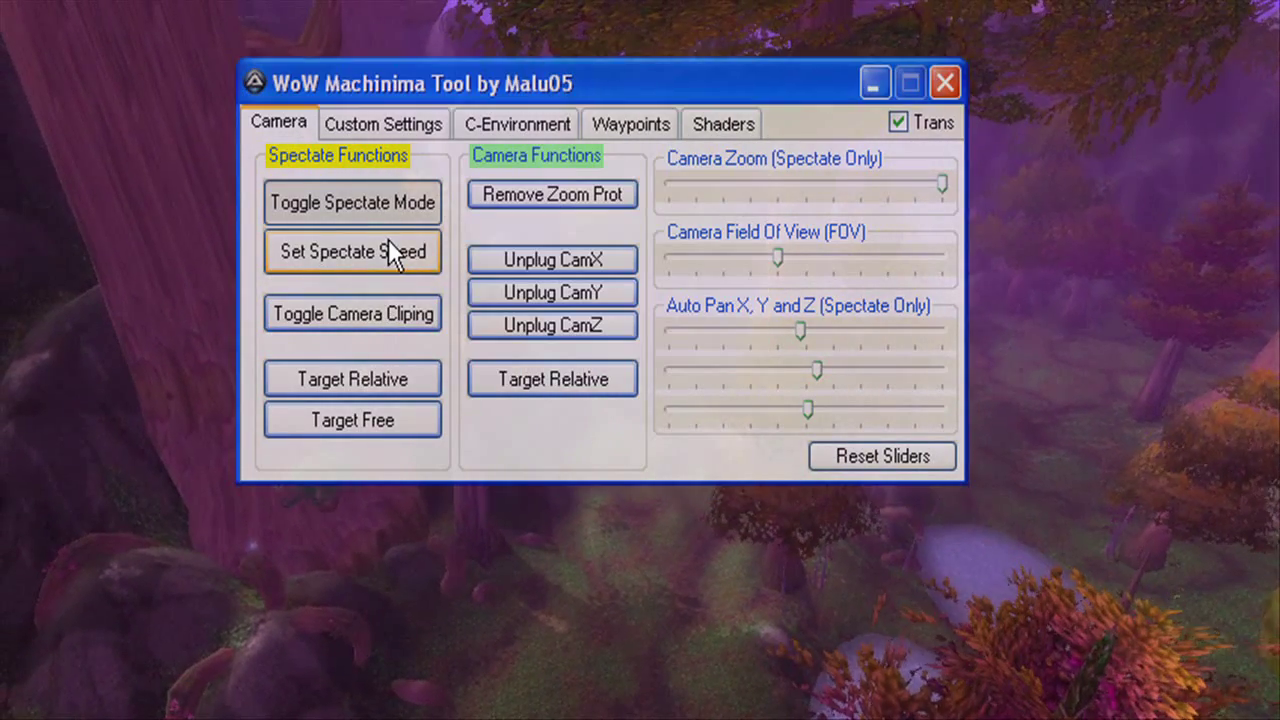
# Raise Auto Pan X to nearly three quarters of its range, and Z to about a quarter and back up to about 70 percent.
pyautogui.moveTo(797, 328); pyautogui.dragTo(868, 329)
pyautogui.moveTo(810, 408); pyautogui.dragTo(739, 407)
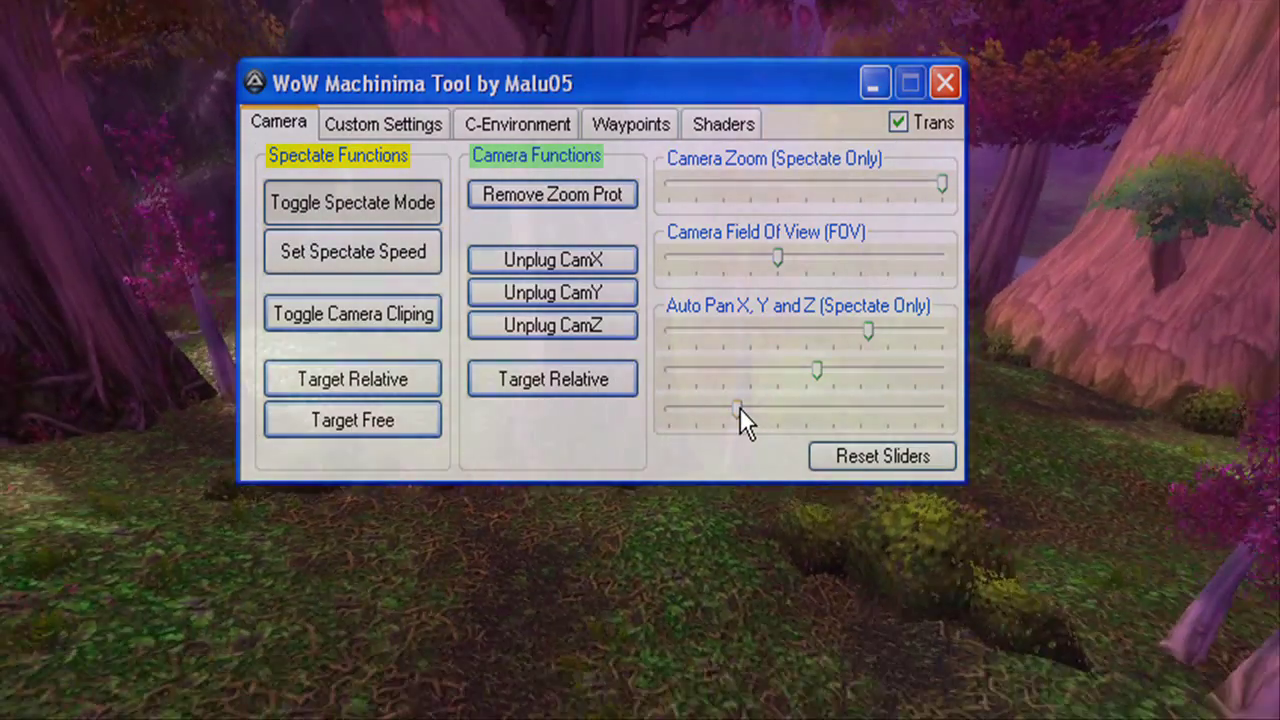
pyautogui.moveTo(739, 407); pyautogui.dragTo(862, 407)
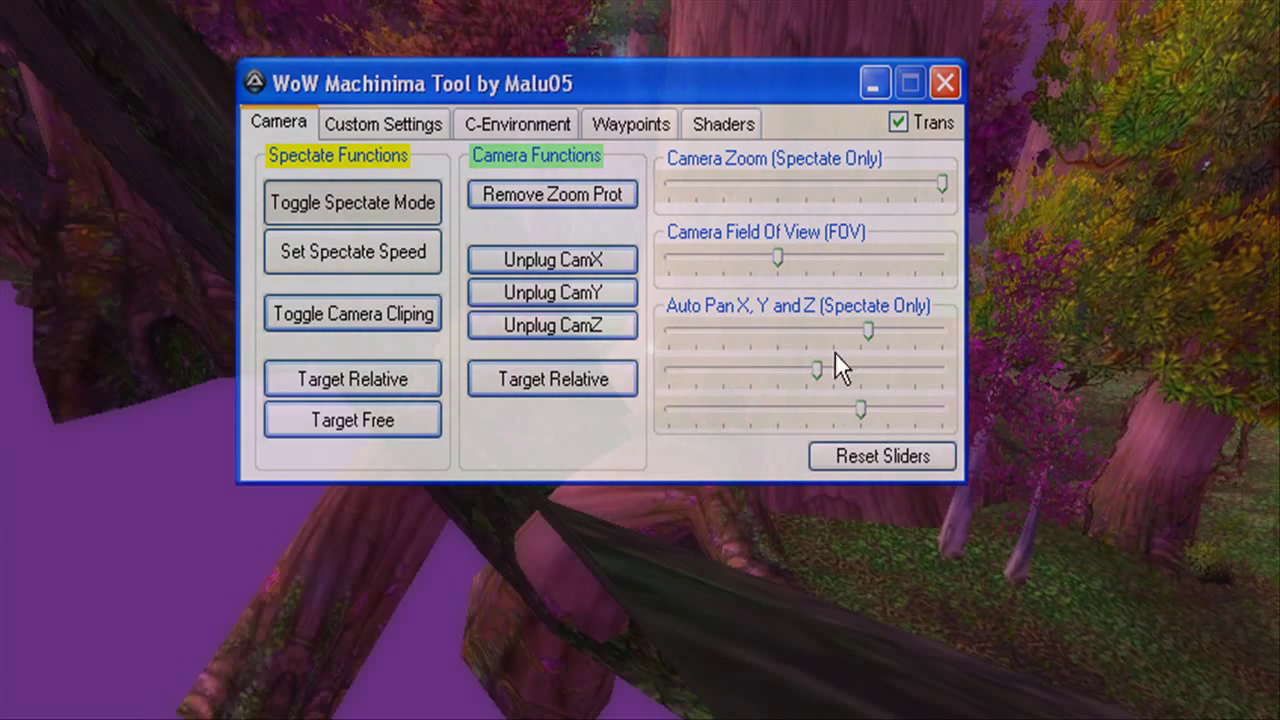
# Lower all three Auto Pan axes below centre, X to about 40, Y to about 45 and Z to about 30 percent.
pyautogui.moveTo(866, 333); pyautogui.dragTo(779, 335)
pyautogui.moveTo(830, 374); pyautogui.dragTo(809, 410)
pyautogui.moveTo(860, 366); pyautogui.dragTo(792, 366)
pyautogui.moveTo(811, 409); pyautogui.dragTo(776, 405)
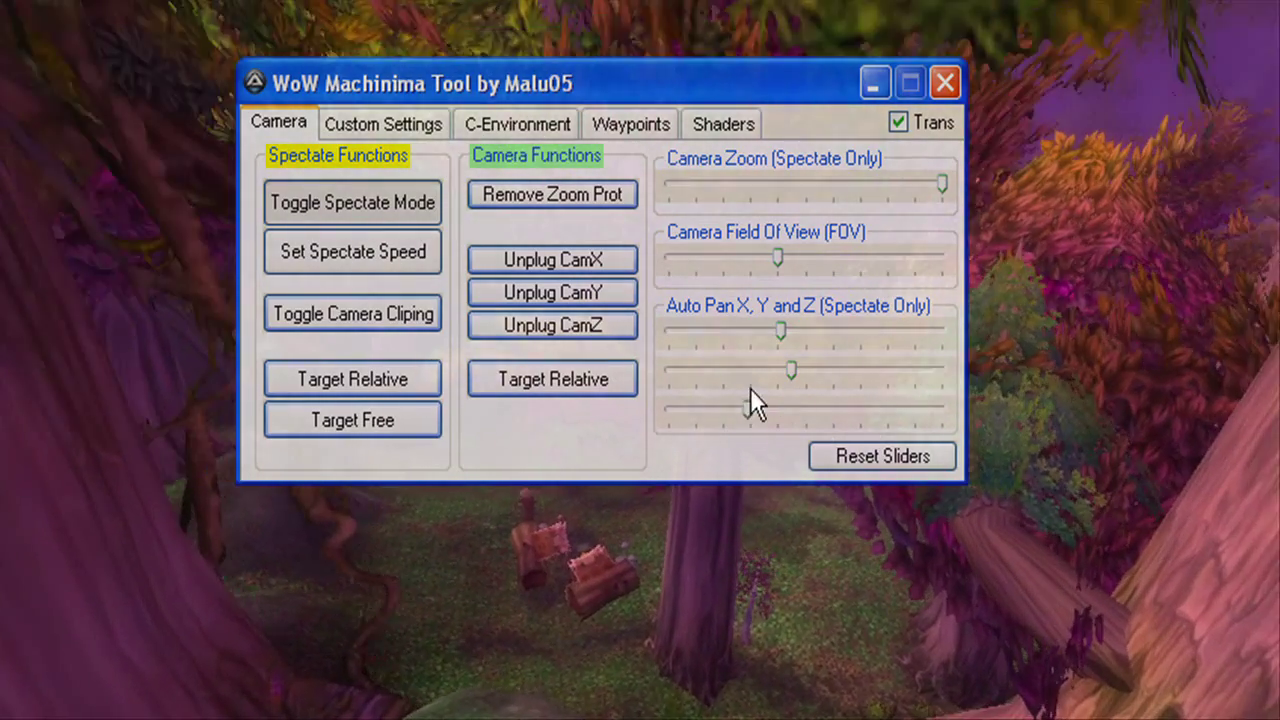
# Reset the Auto Pan sliders to centre, then glance at the custom settings and return to the camera settings.
pyautogui.click(856, 452)
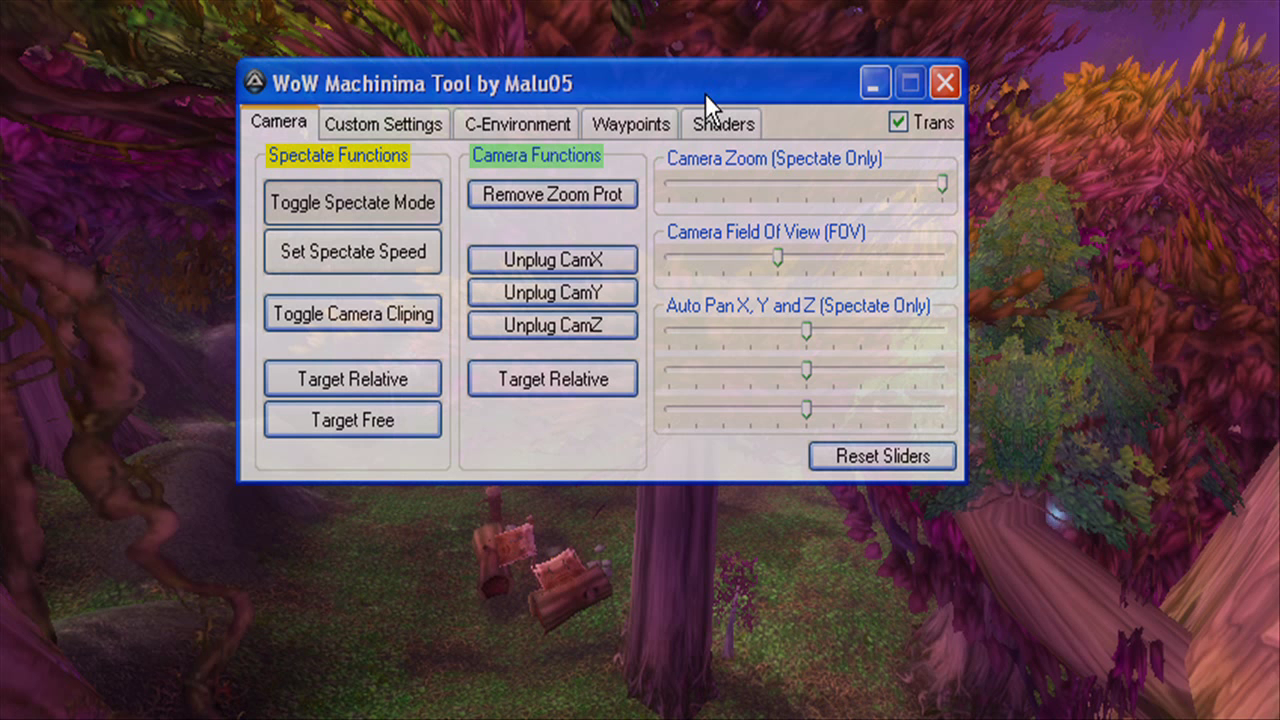
pyautogui.click(385, 122)
pyautogui.click(277, 122)
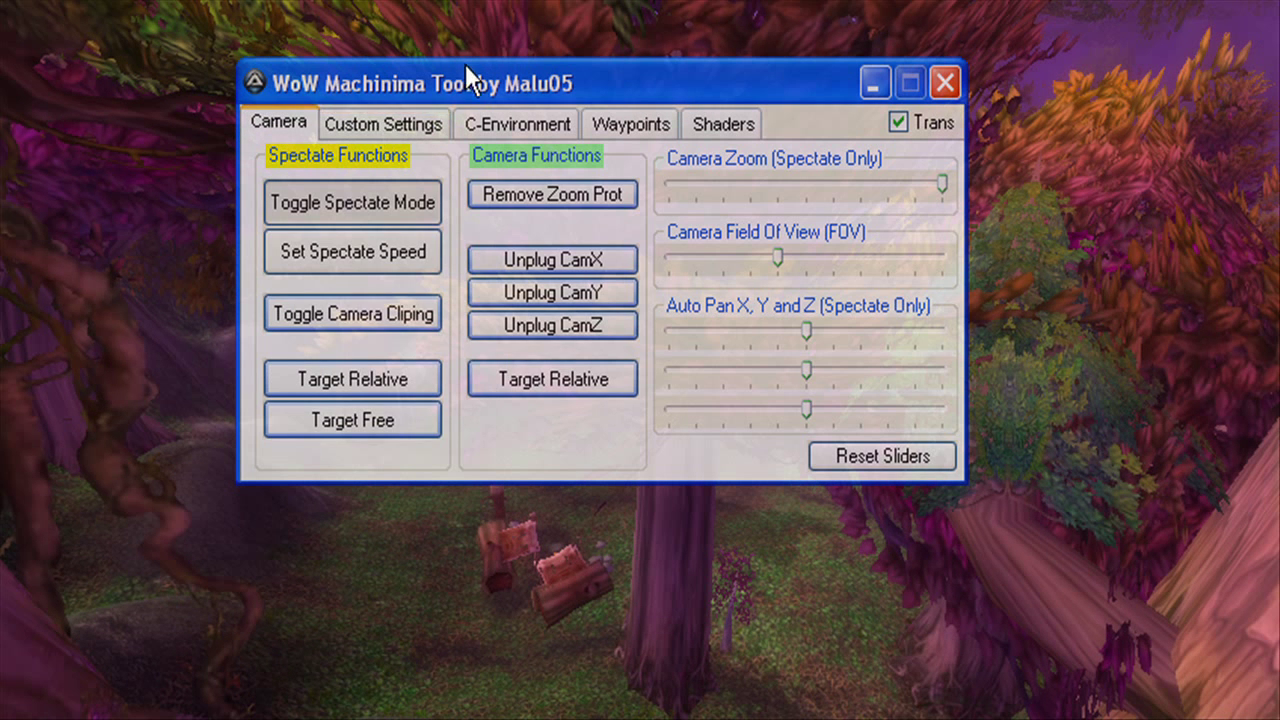